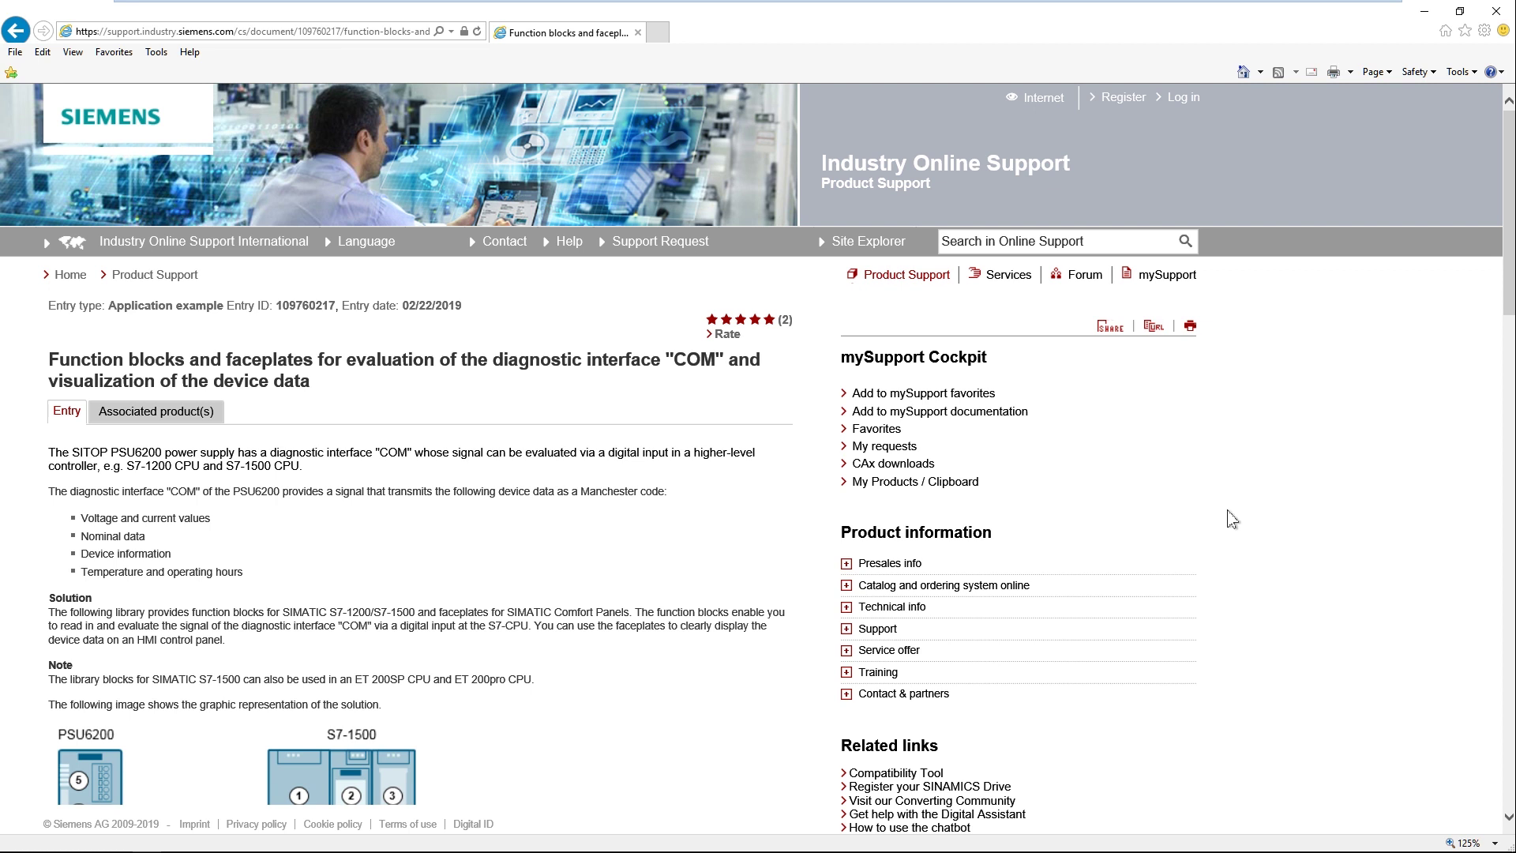
# - Scroll the PSU6200 support entry down to its Library downloads, then bring up Task View
pyautogui.scroll(-8, 1231, 518)
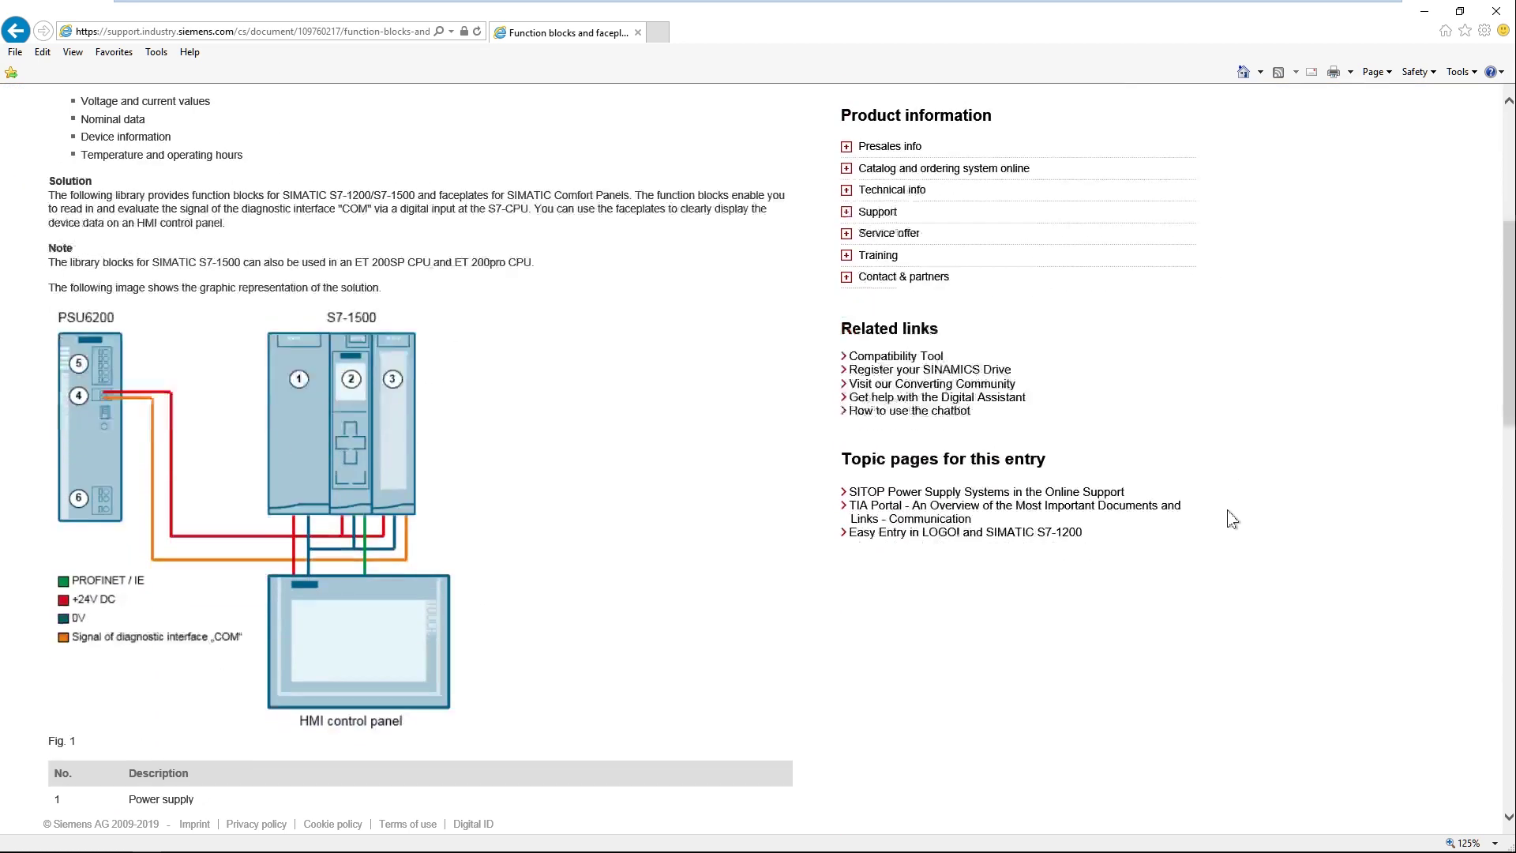
pyautogui.scroll(-3, 1231, 519)
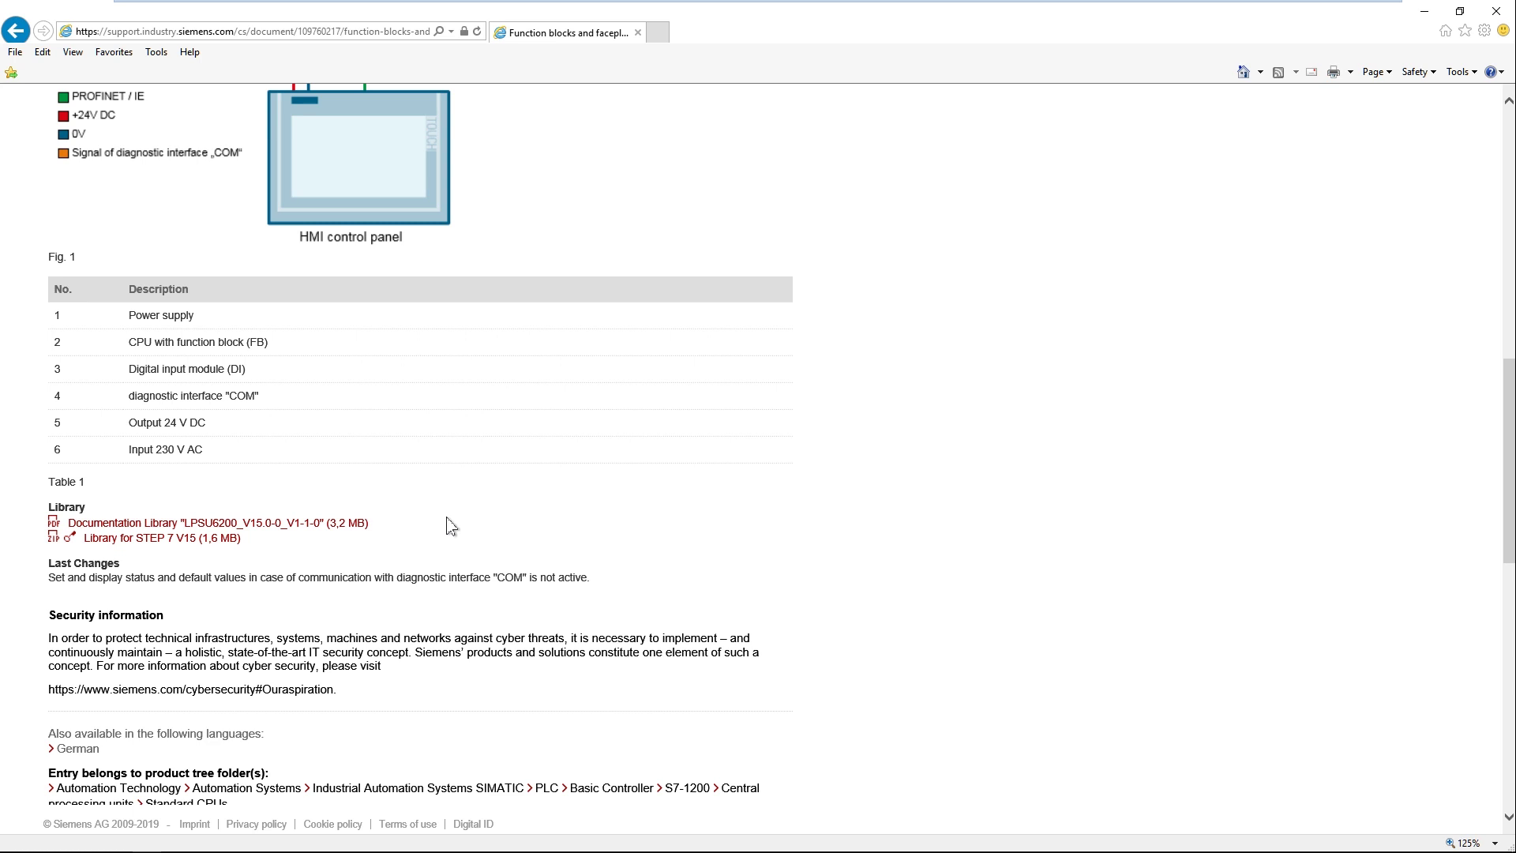
pyautogui.press('super+Tab')
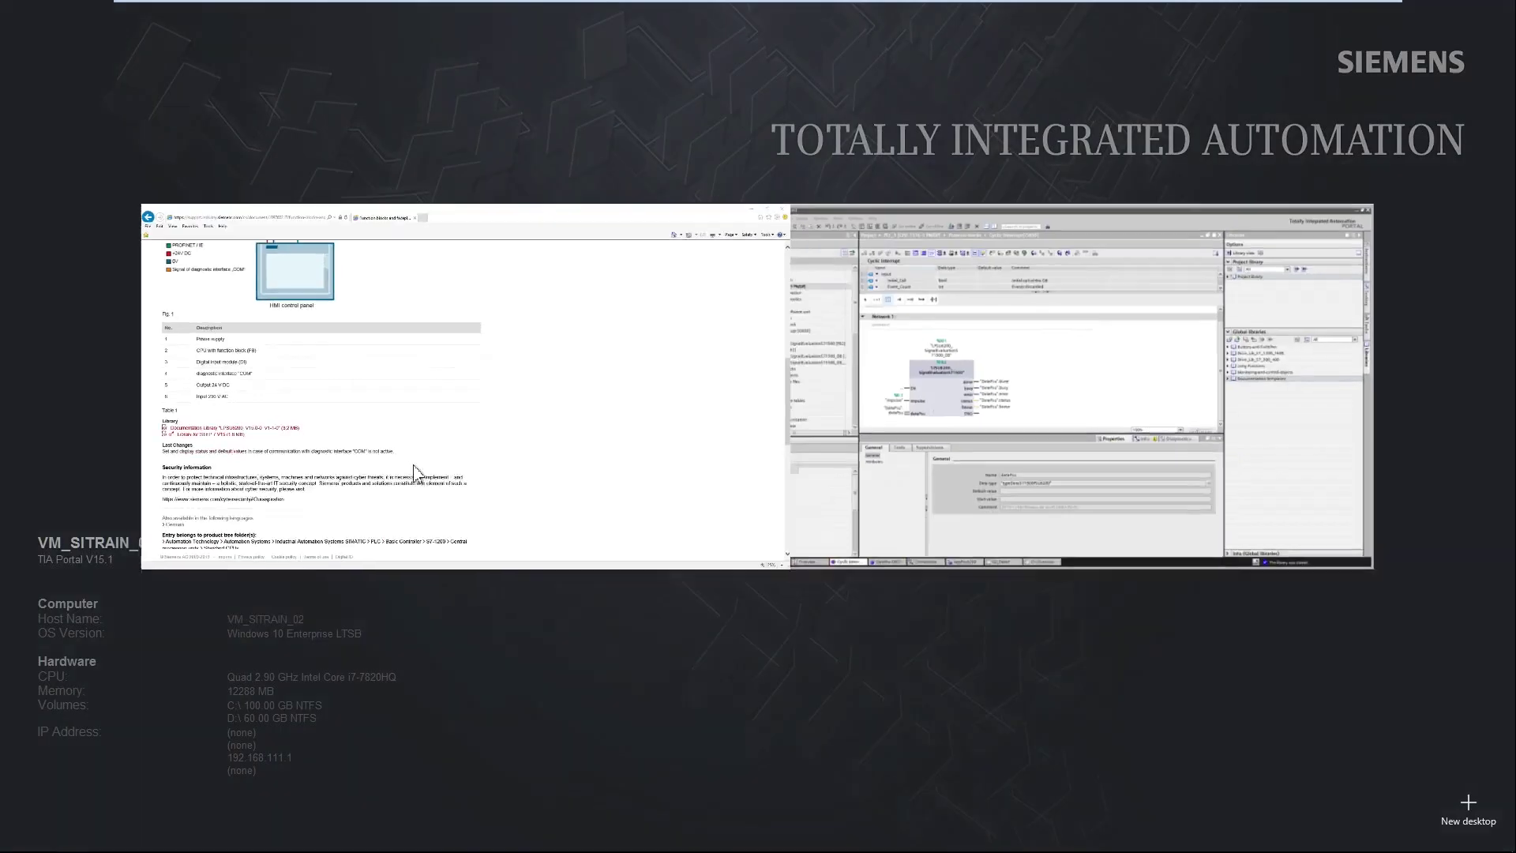
# - In TIA Portal, open the global library file LPSU6200_V15.0-0_V1-1-0.al15_1
pyautogui.click(1018, 420)
pyautogui.click(1199, 315)
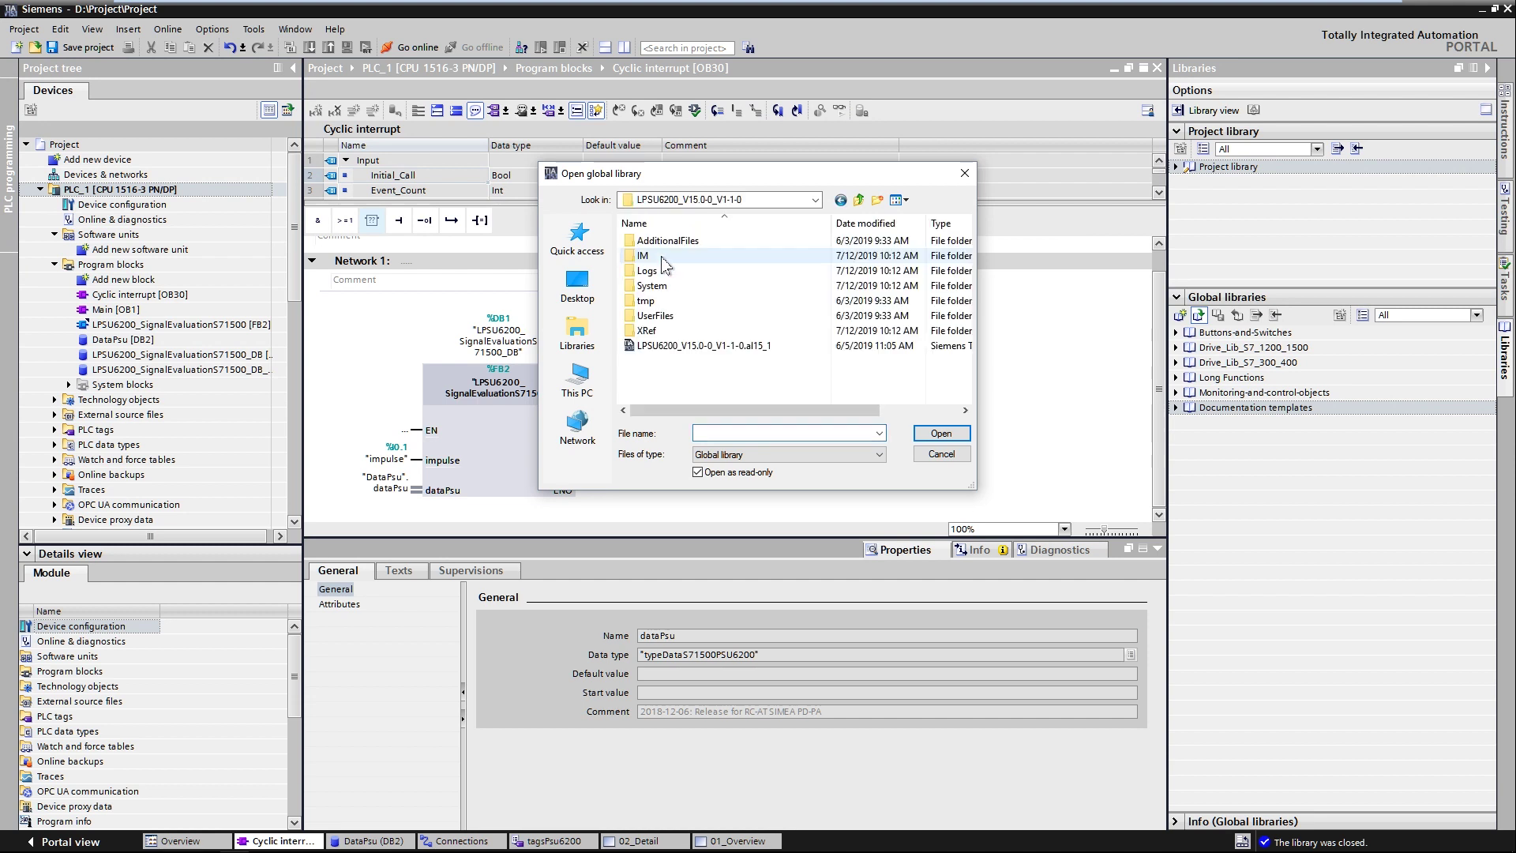
pyautogui.click(722, 346)
pyautogui.click(942, 433)
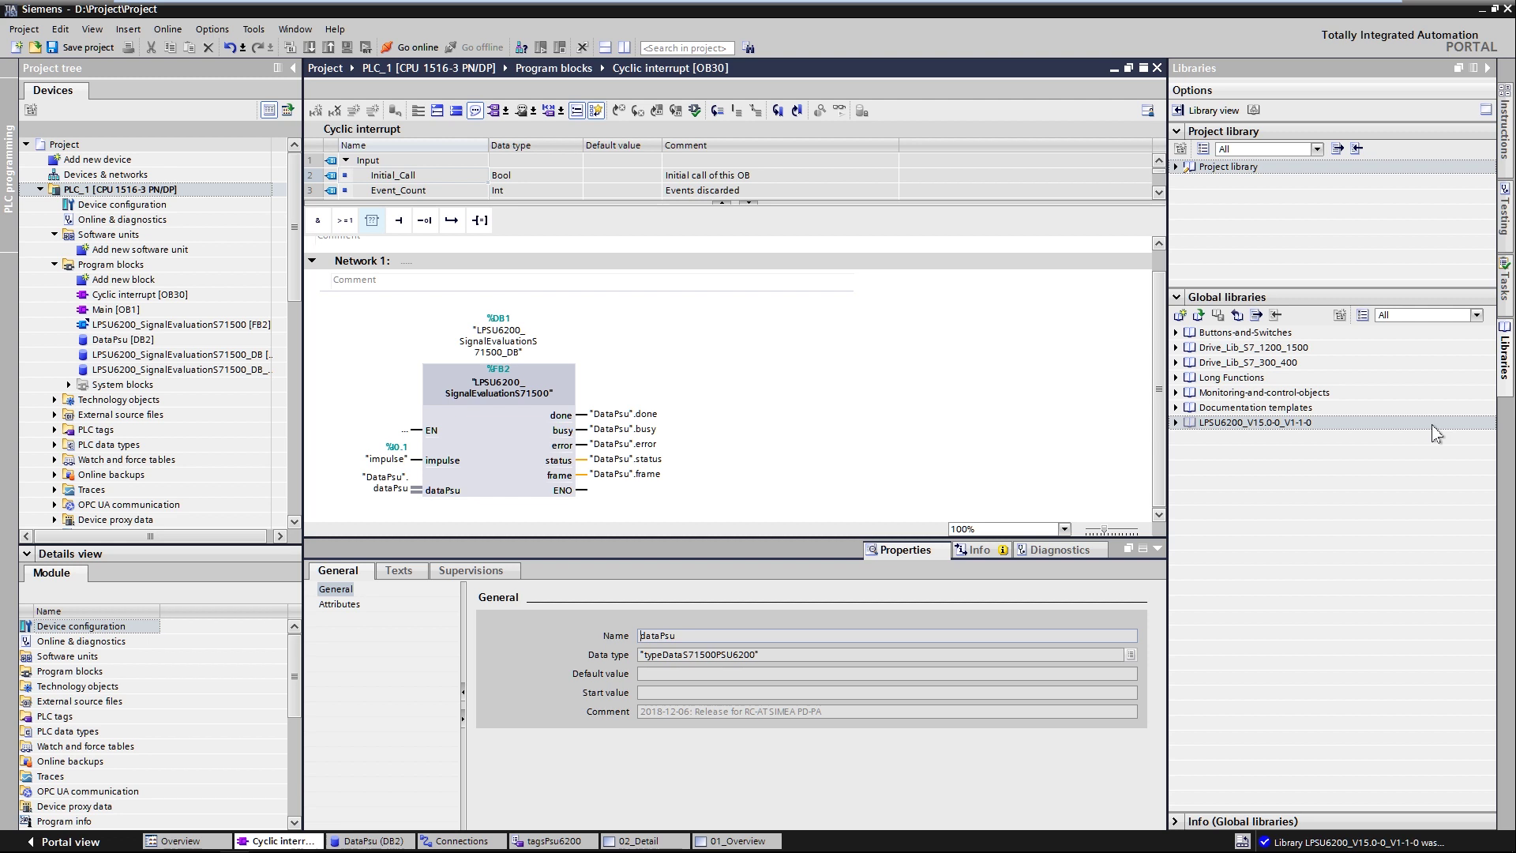
# - Expand the library's Types > 01_Blocks S7-1500 folder and select LPSU6200_SignalEvaluationS71500
pyautogui.click(1173, 427)
pyautogui.click(1174, 424)
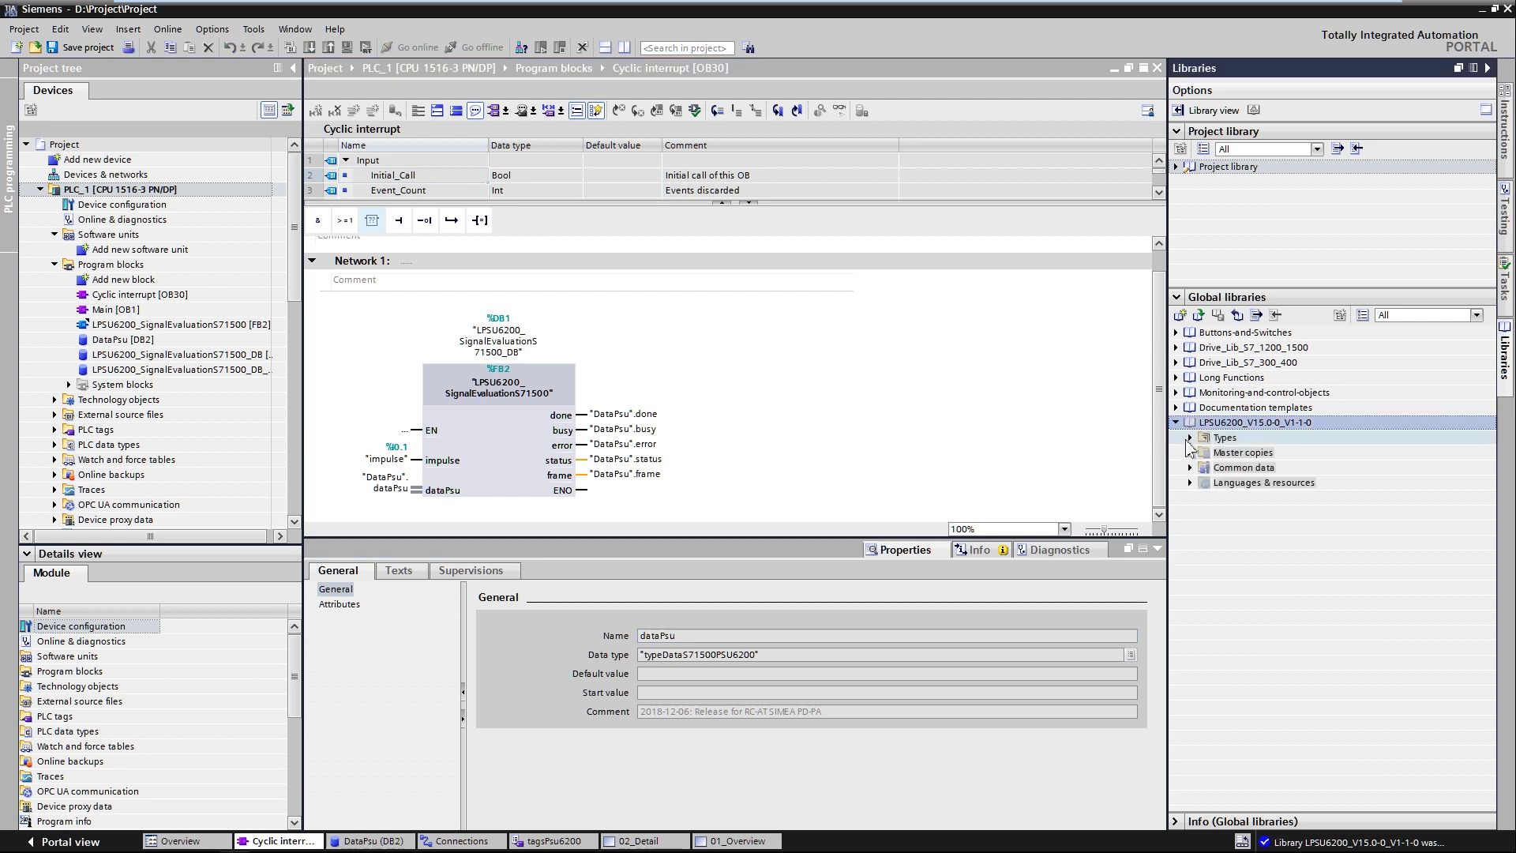
pyautogui.click(1189, 437)
pyautogui.click(1203, 452)
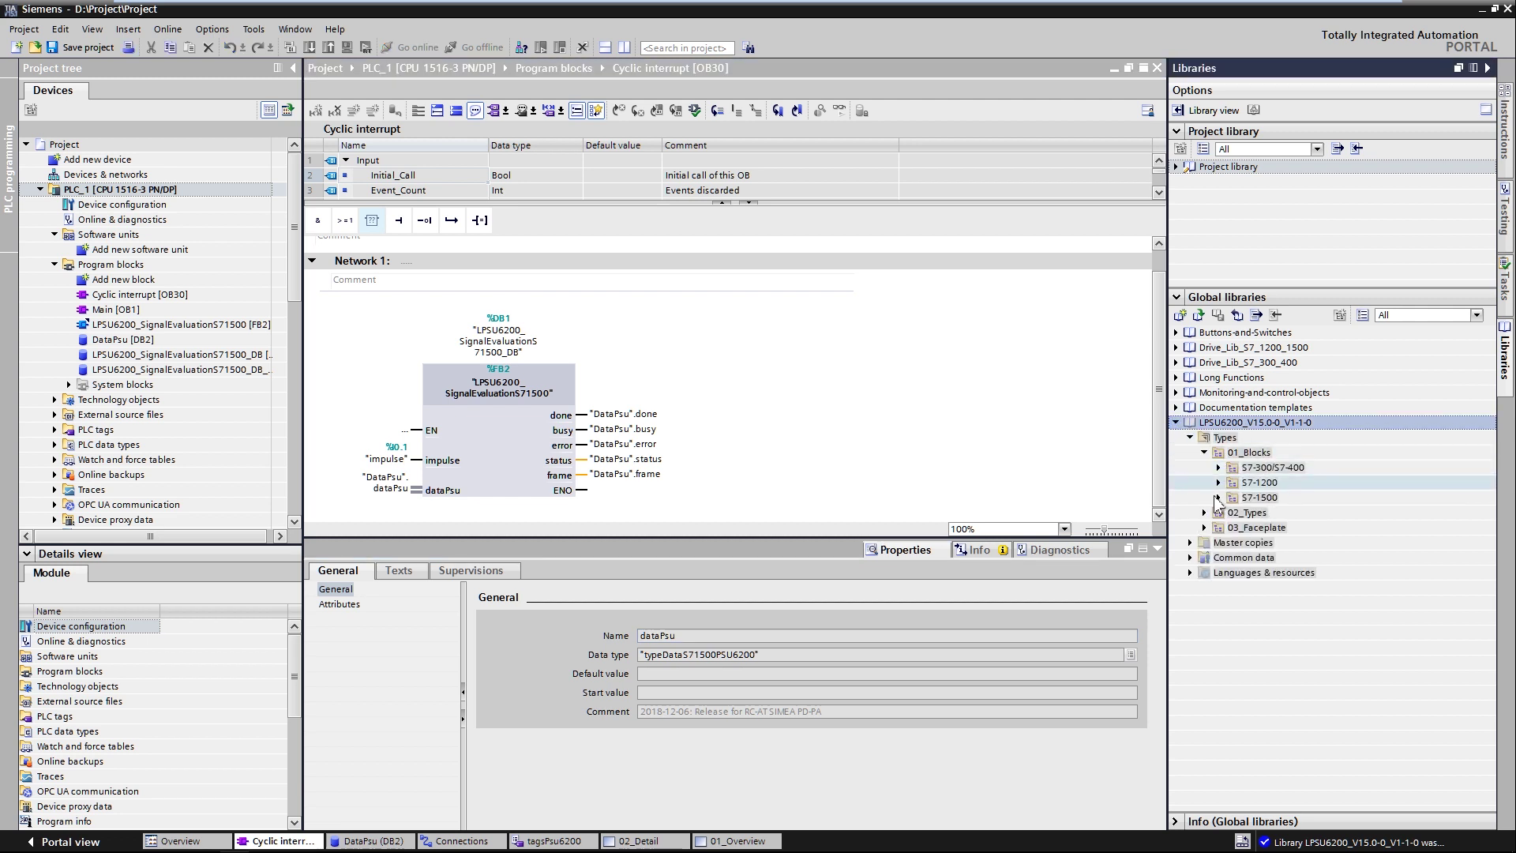
pyautogui.click(1219, 498)
pyautogui.click(1438, 513)
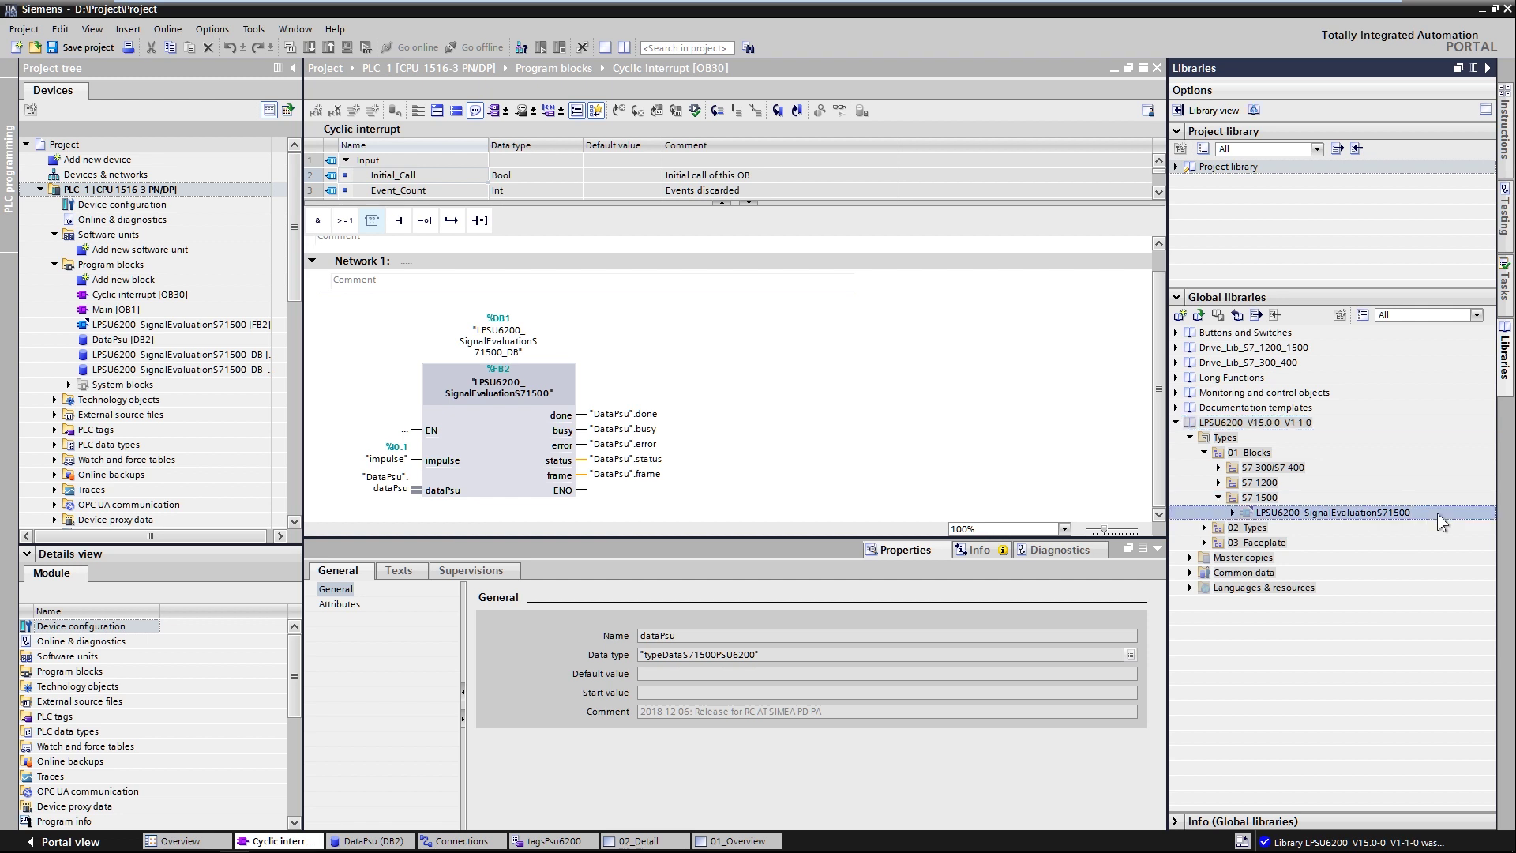
# - Expand 02_Types and show typeDataS71500PSU6200 and the S7-300/400, S7-1200, S7-1500 data type folders
pyautogui.click(1203, 527)
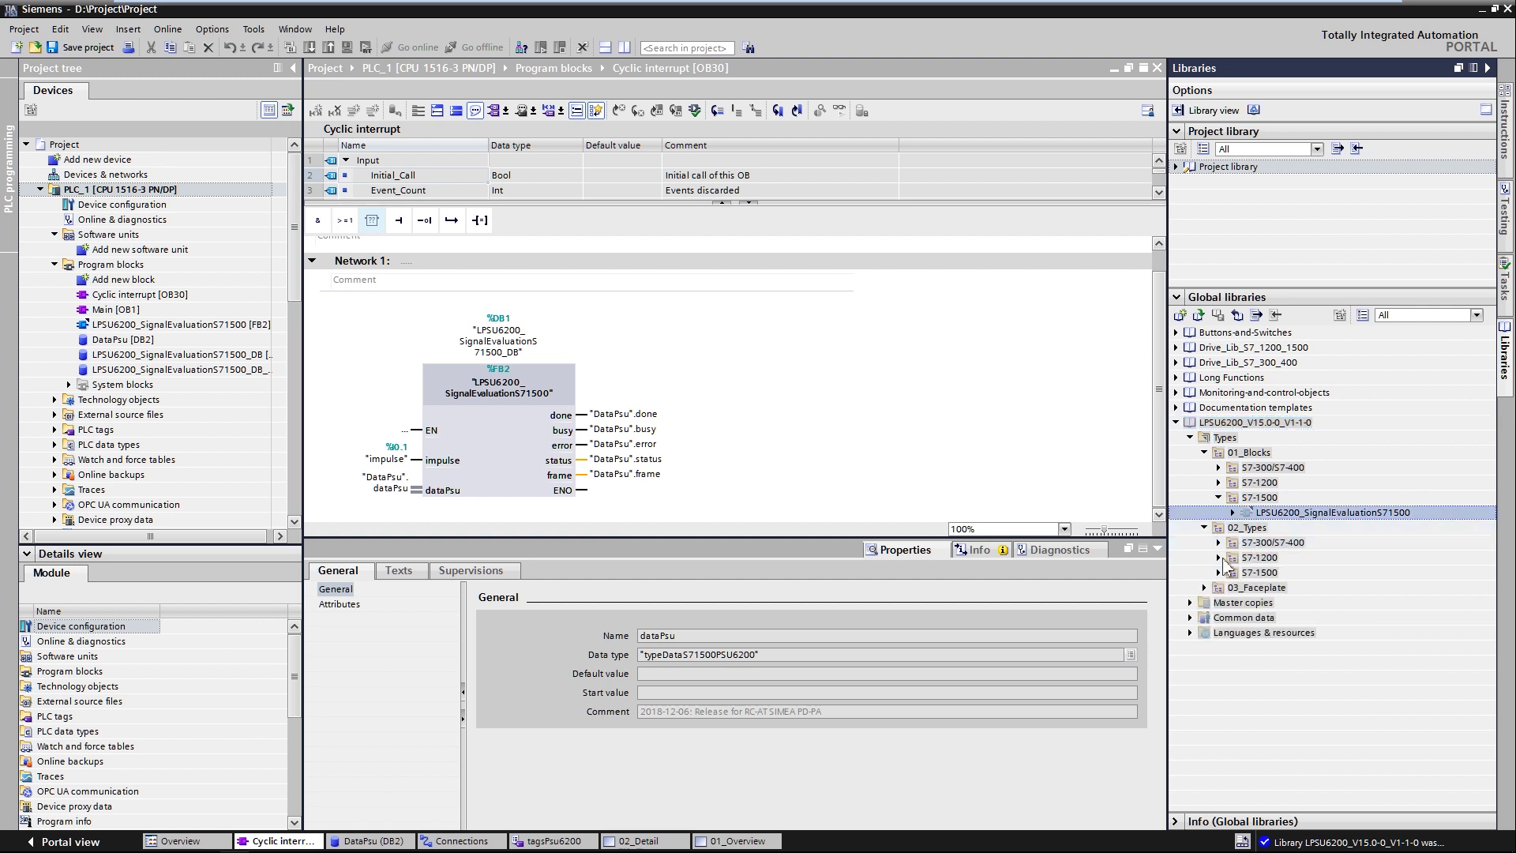
pyautogui.click(1218, 573)
pyautogui.click(1389, 588)
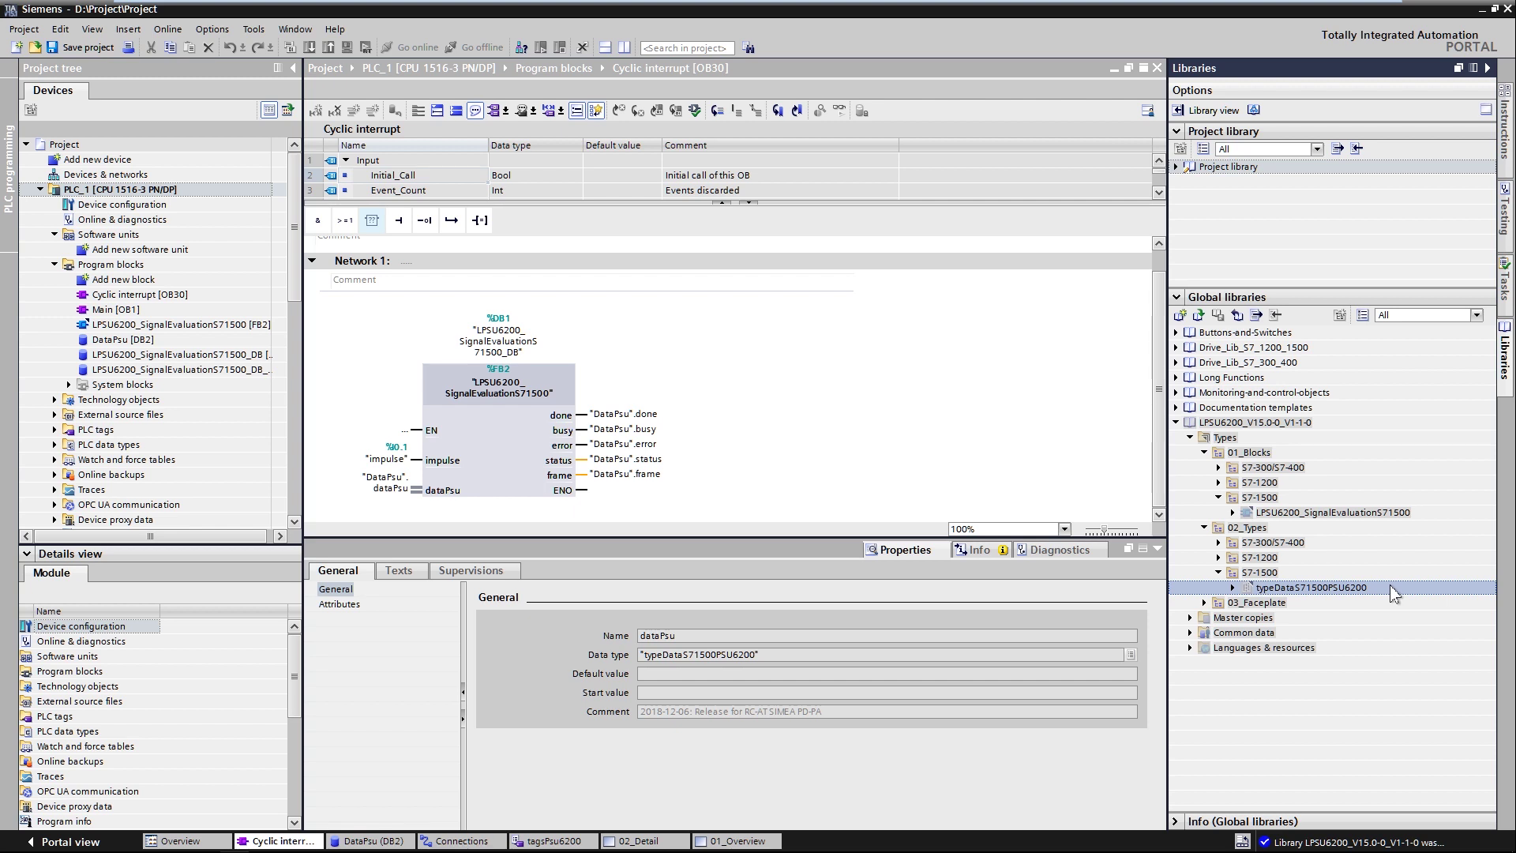
pyautogui.click(1332, 545)
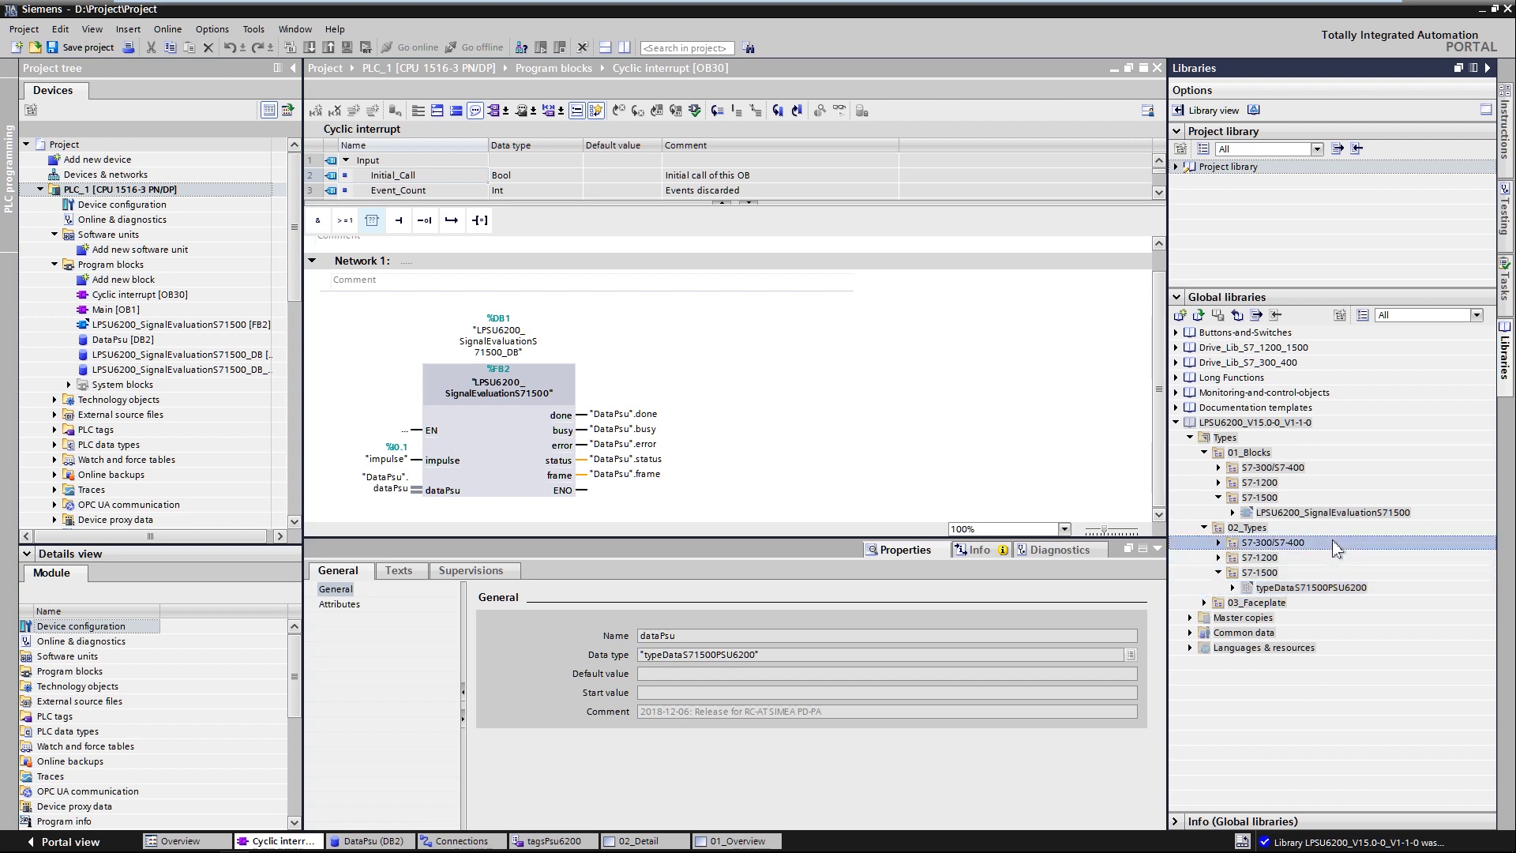
pyautogui.click(1340, 562)
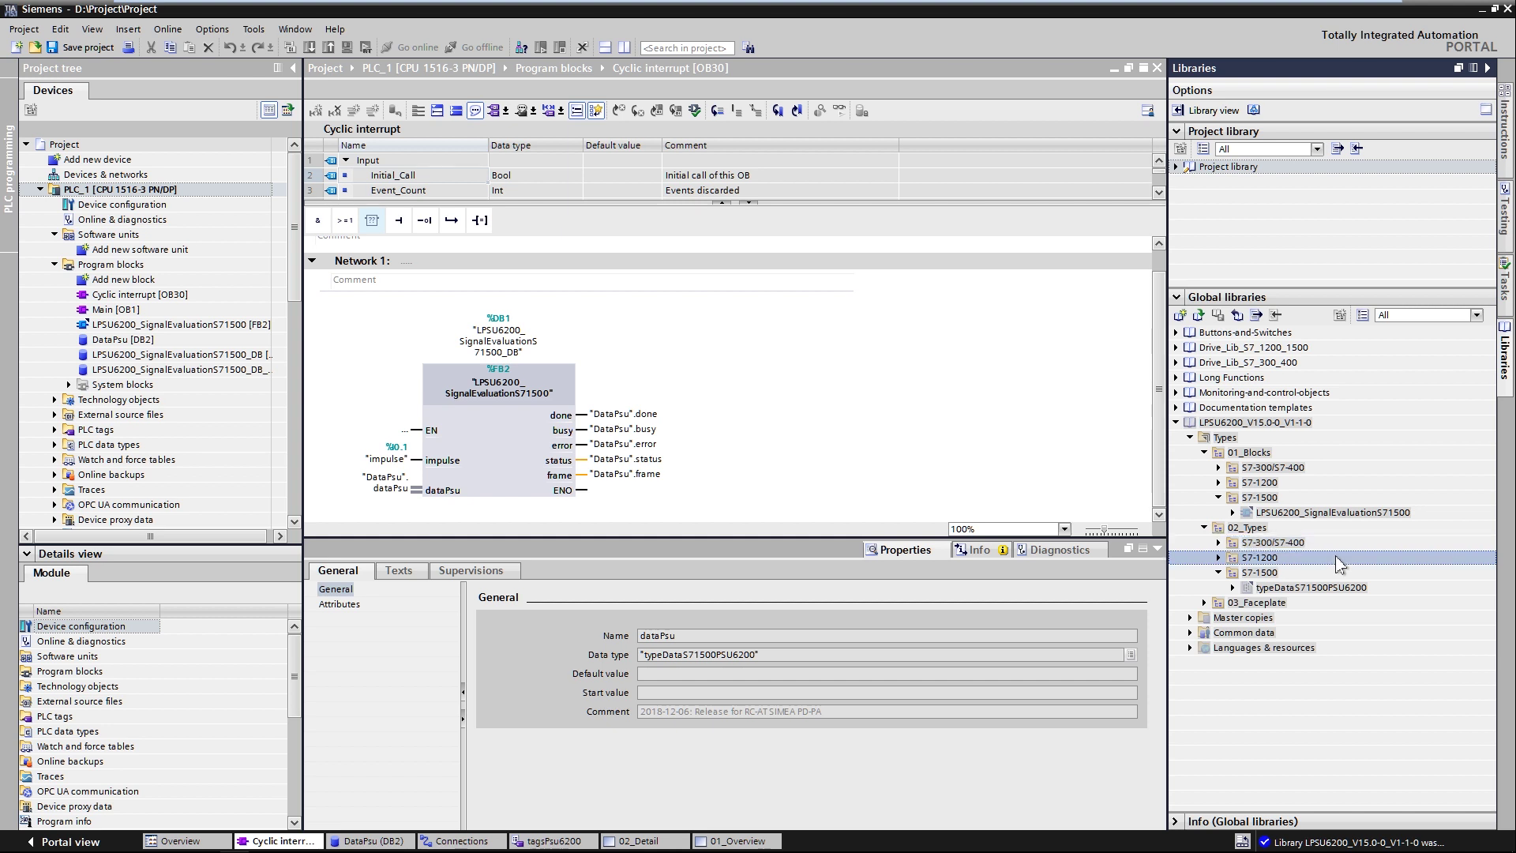
pyautogui.click(1332, 573)
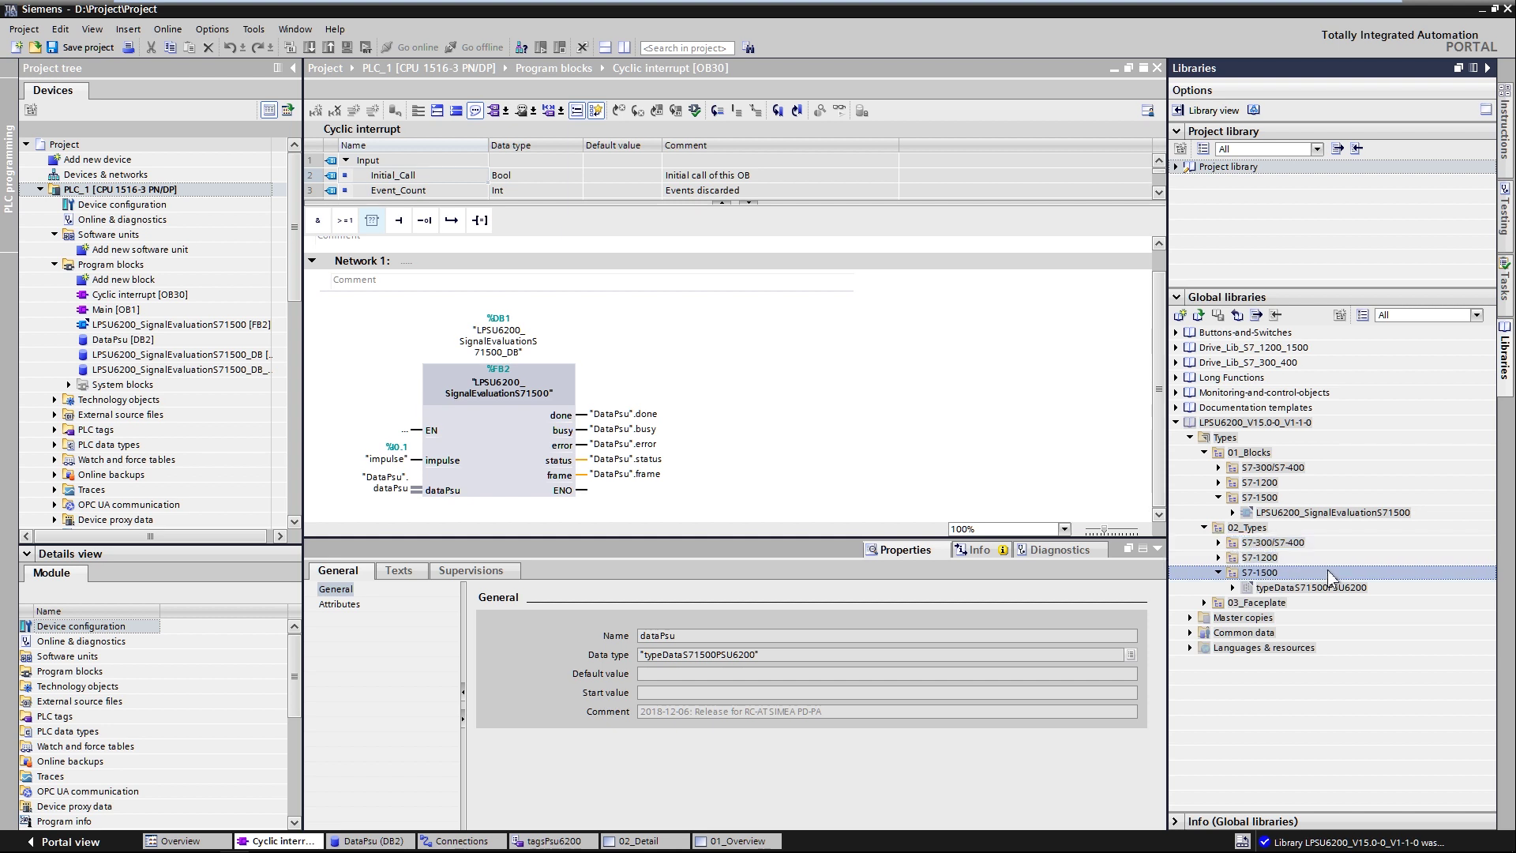
# - Expand 03_Faceplate and show its S7-300/400, S7-1200 and S7-1500 faceplate folders
pyautogui.click(1255, 603)
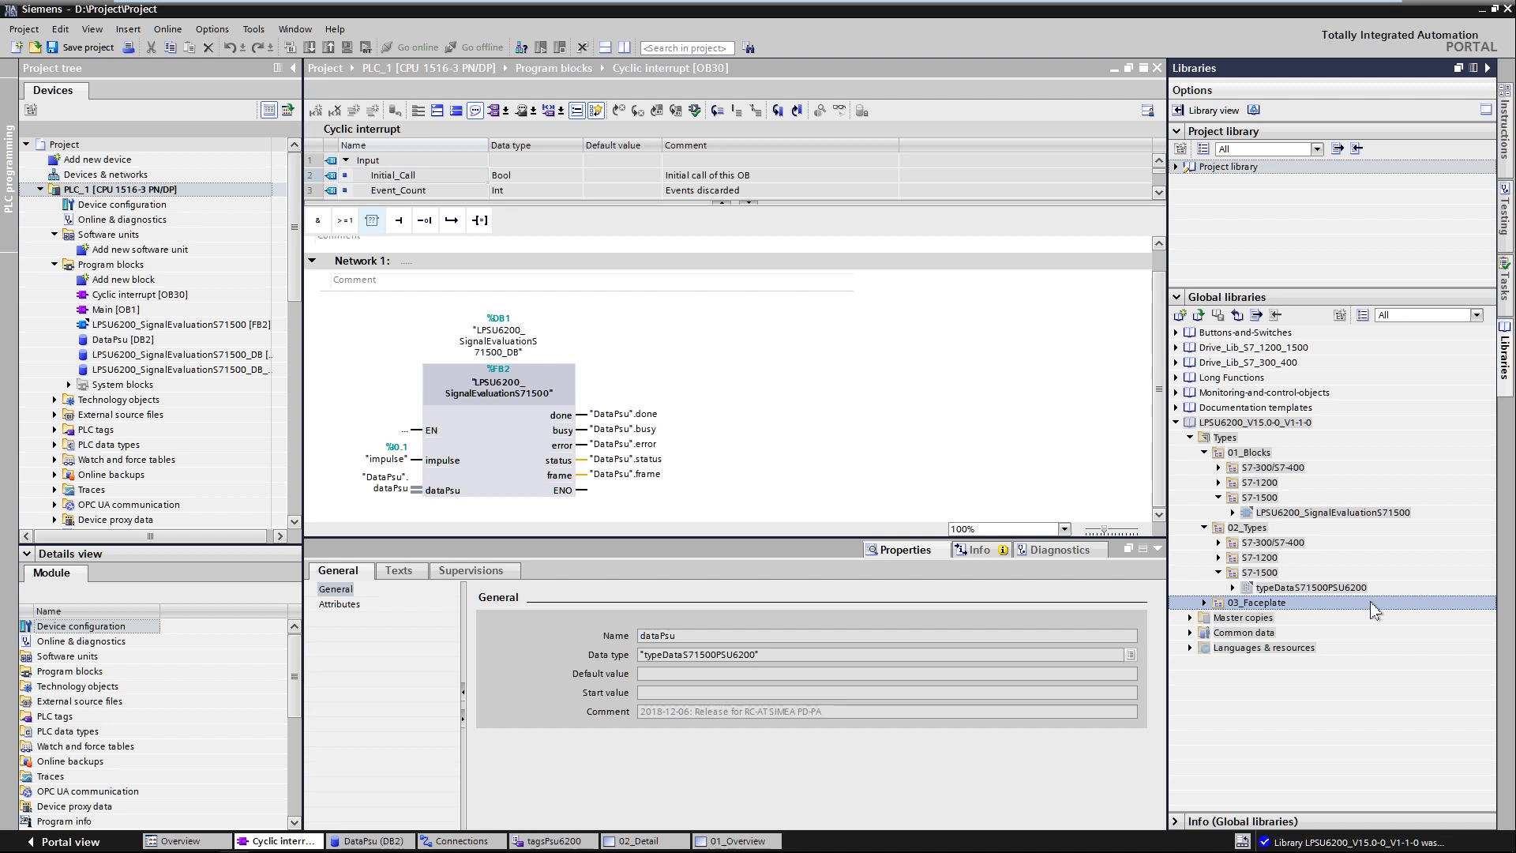
pyautogui.click(1204, 603)
pyautogui.click(1311, 617)
pyautogui.click(1342, 632)
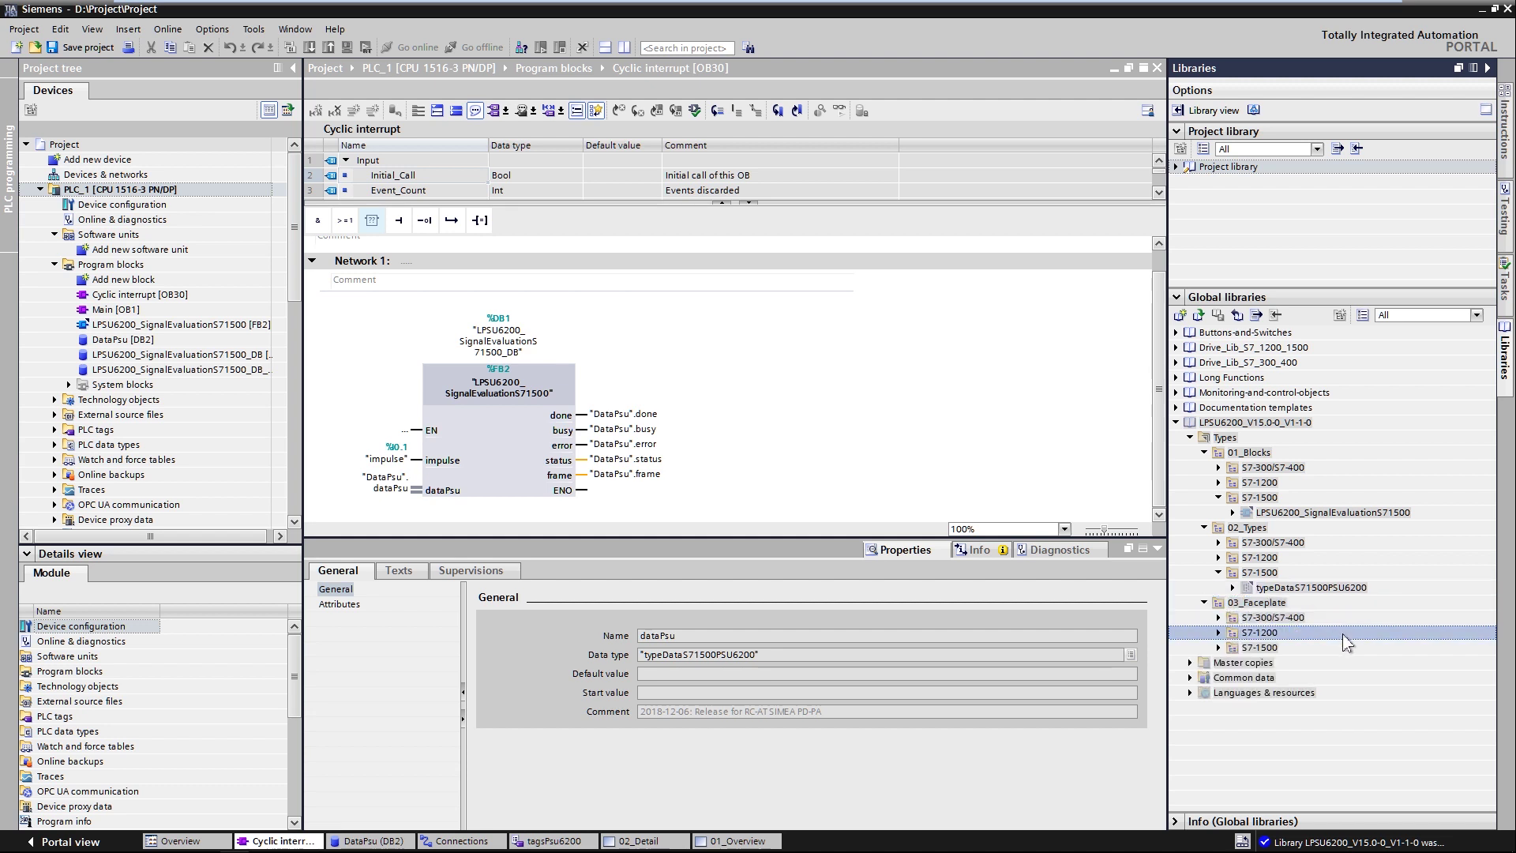
pyautogui.click(1353, 648)
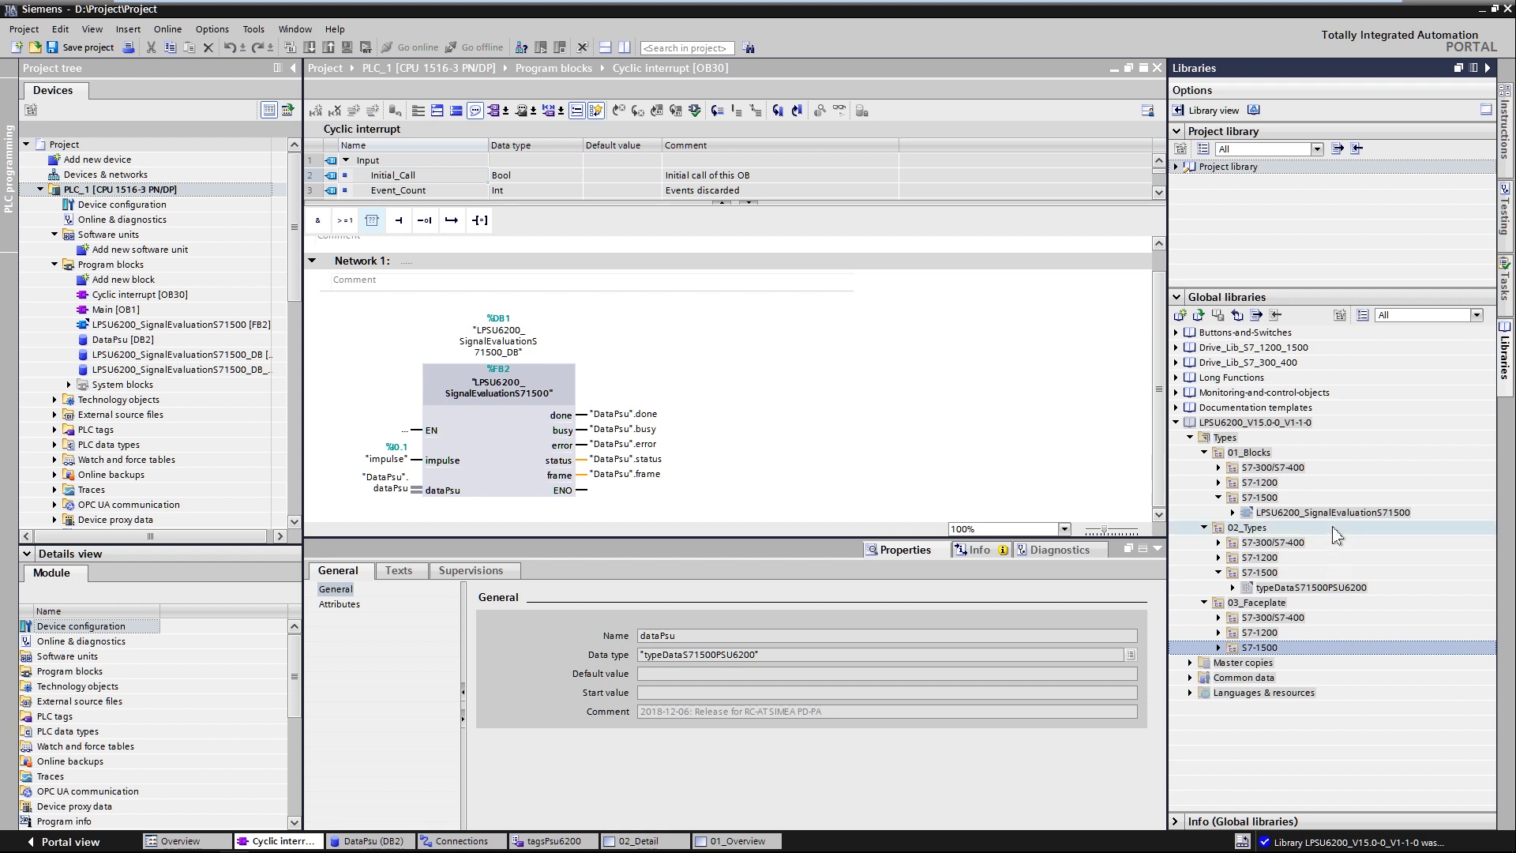
pyautogui.moveTo(1334, 512); pyautogui.dragTo(83, 281)
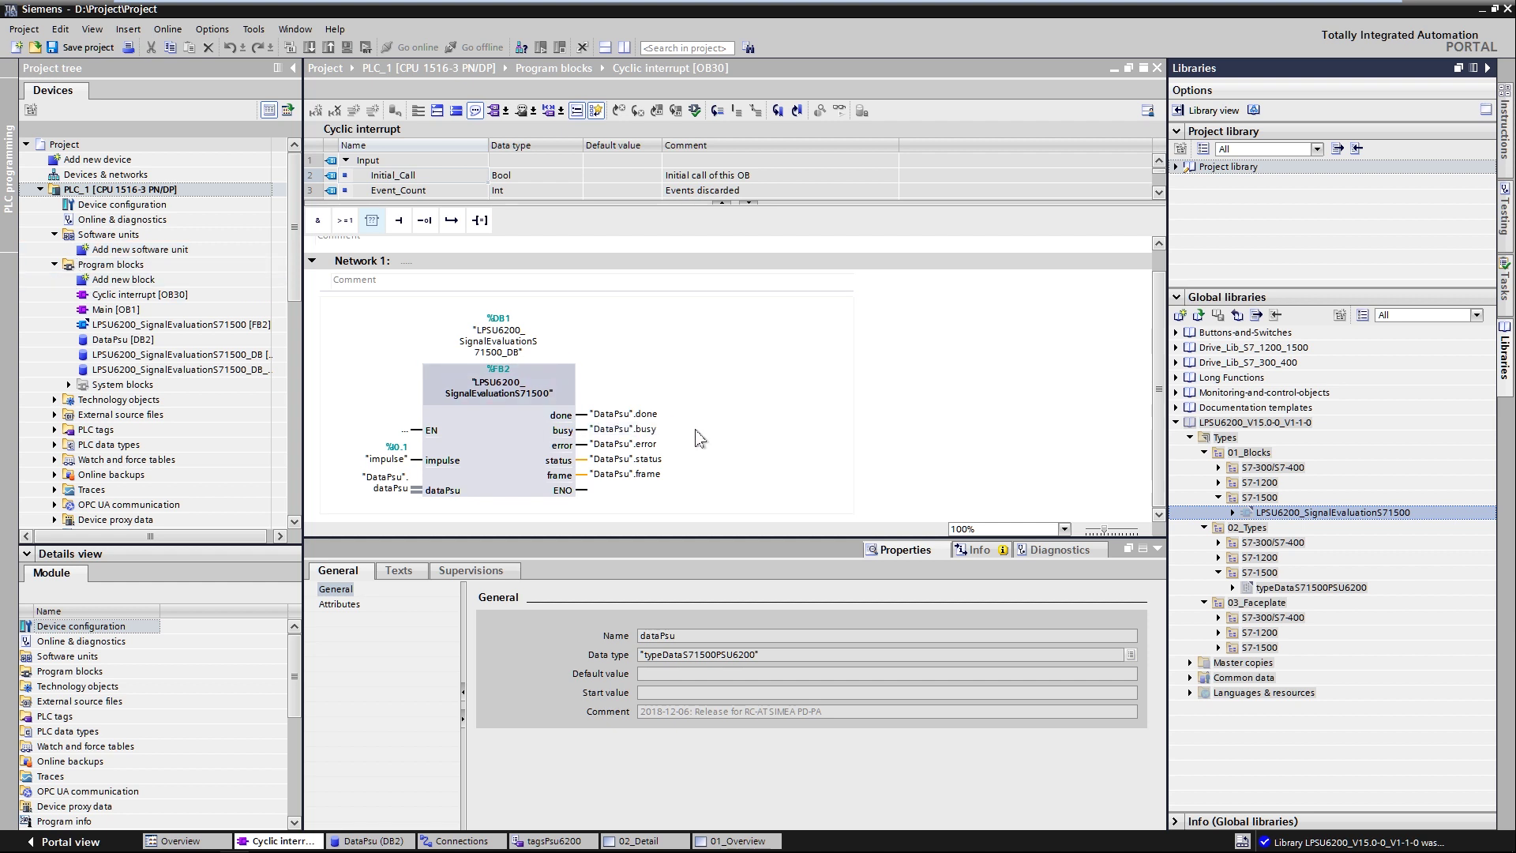
pyautogui.click(387, 461)
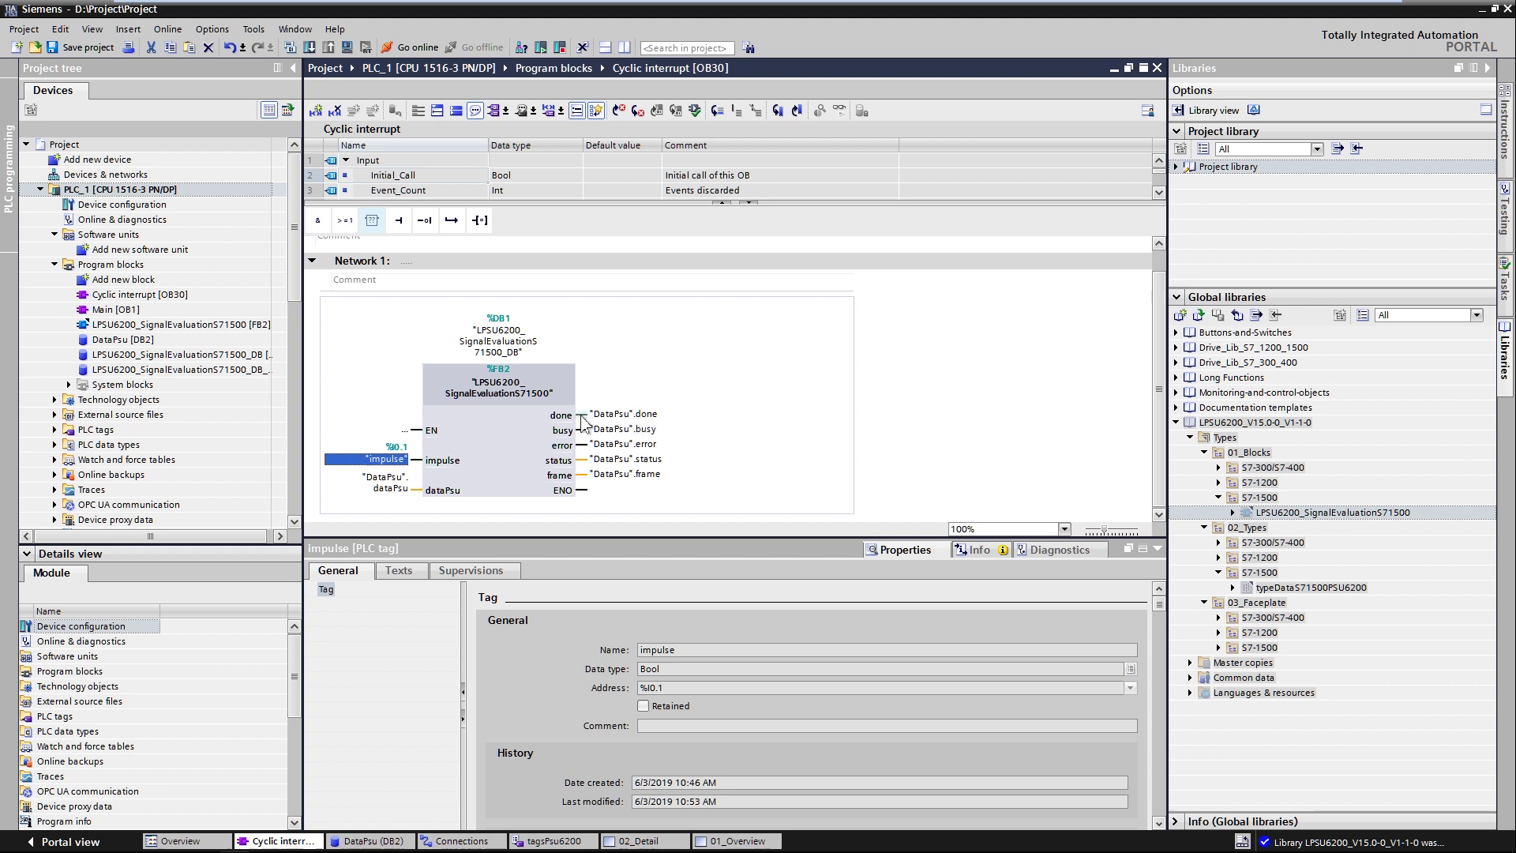
pyautogui.click(582, 430)
pyautogui.click(582, 445)
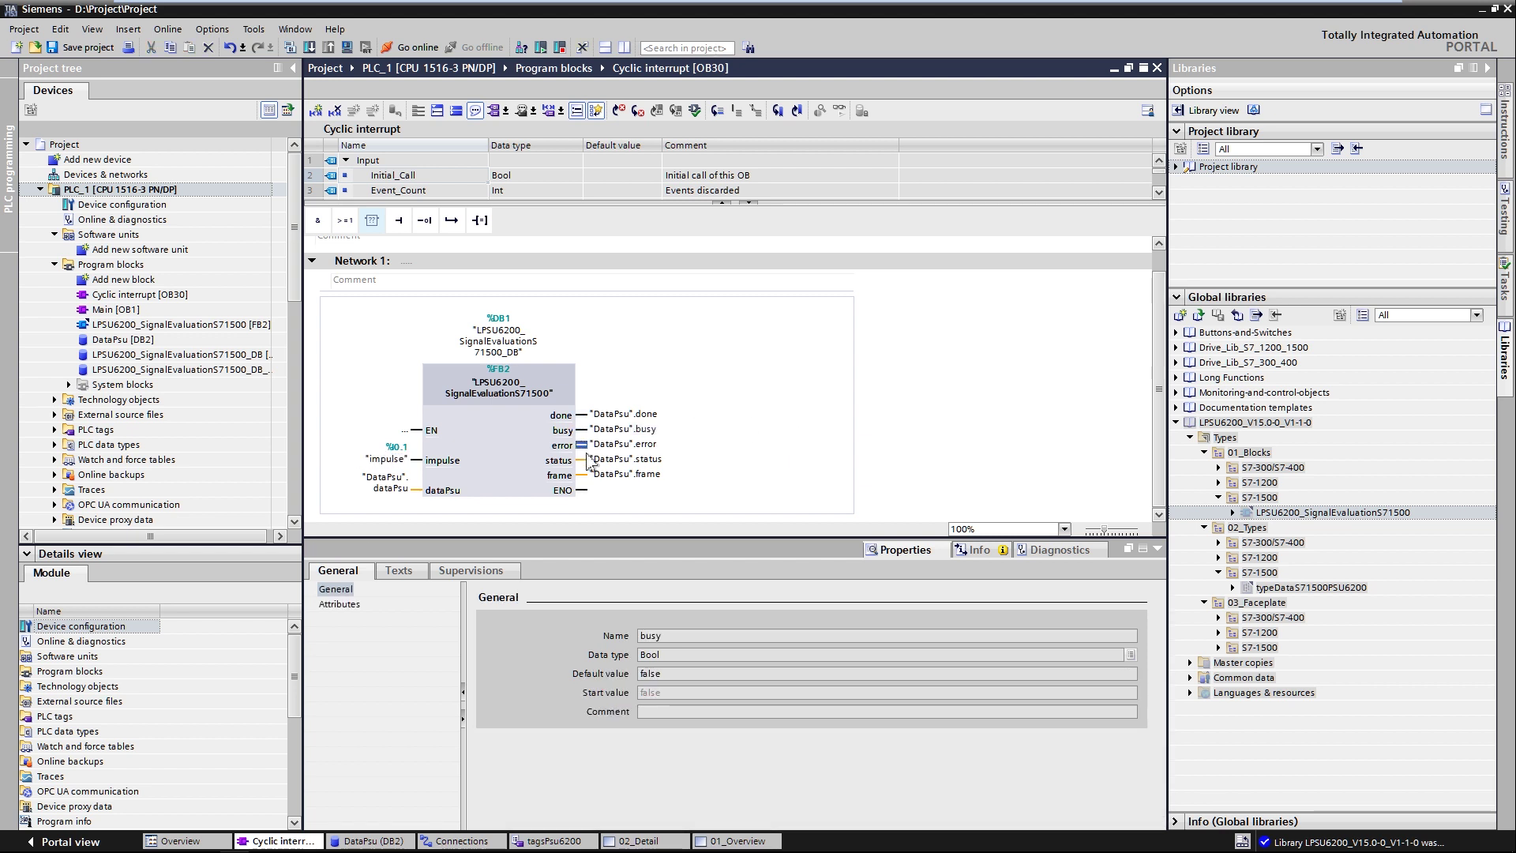
pyautogui.click(582, 460)
pyautogui.click(582, 475)
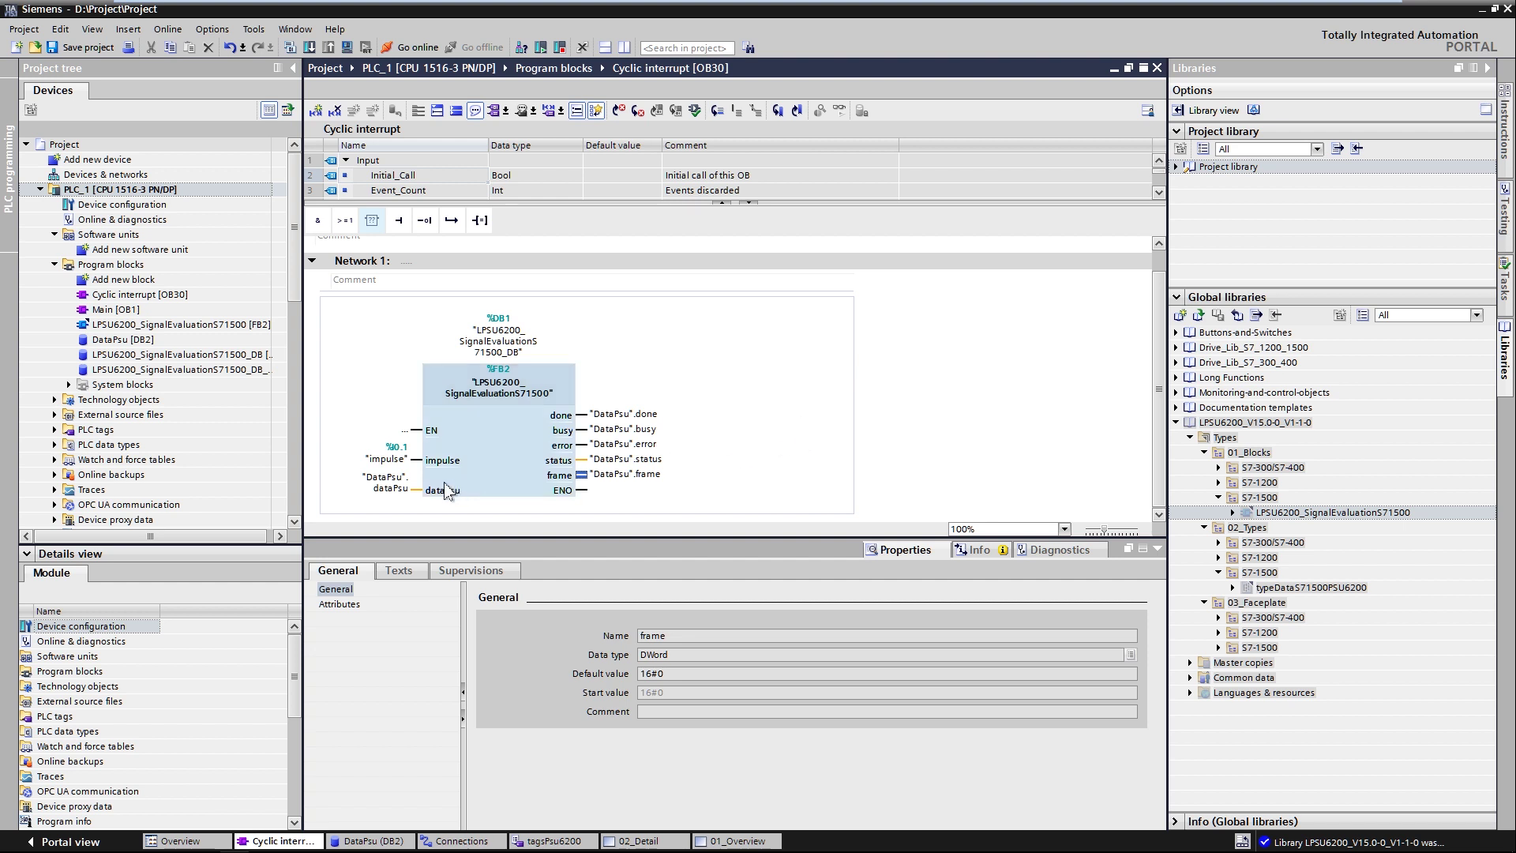
pyautogui.click(417, 491)
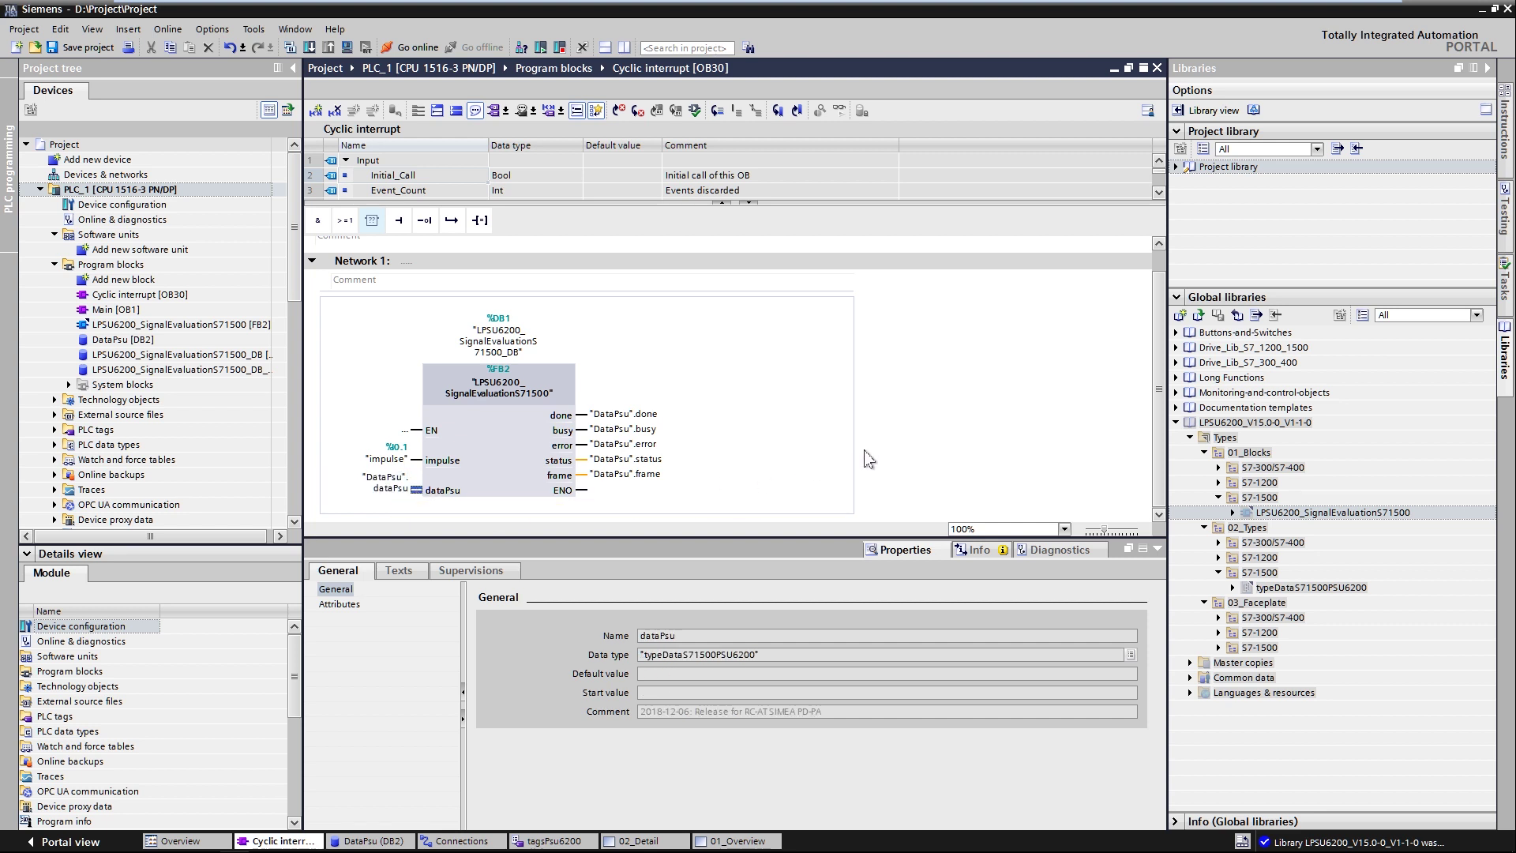
# - Open DataPsu [DB2], then HMI_1's Connections to PLC_1 and the tagsPsu6200 tag table
pyautogui.click(385, 843)
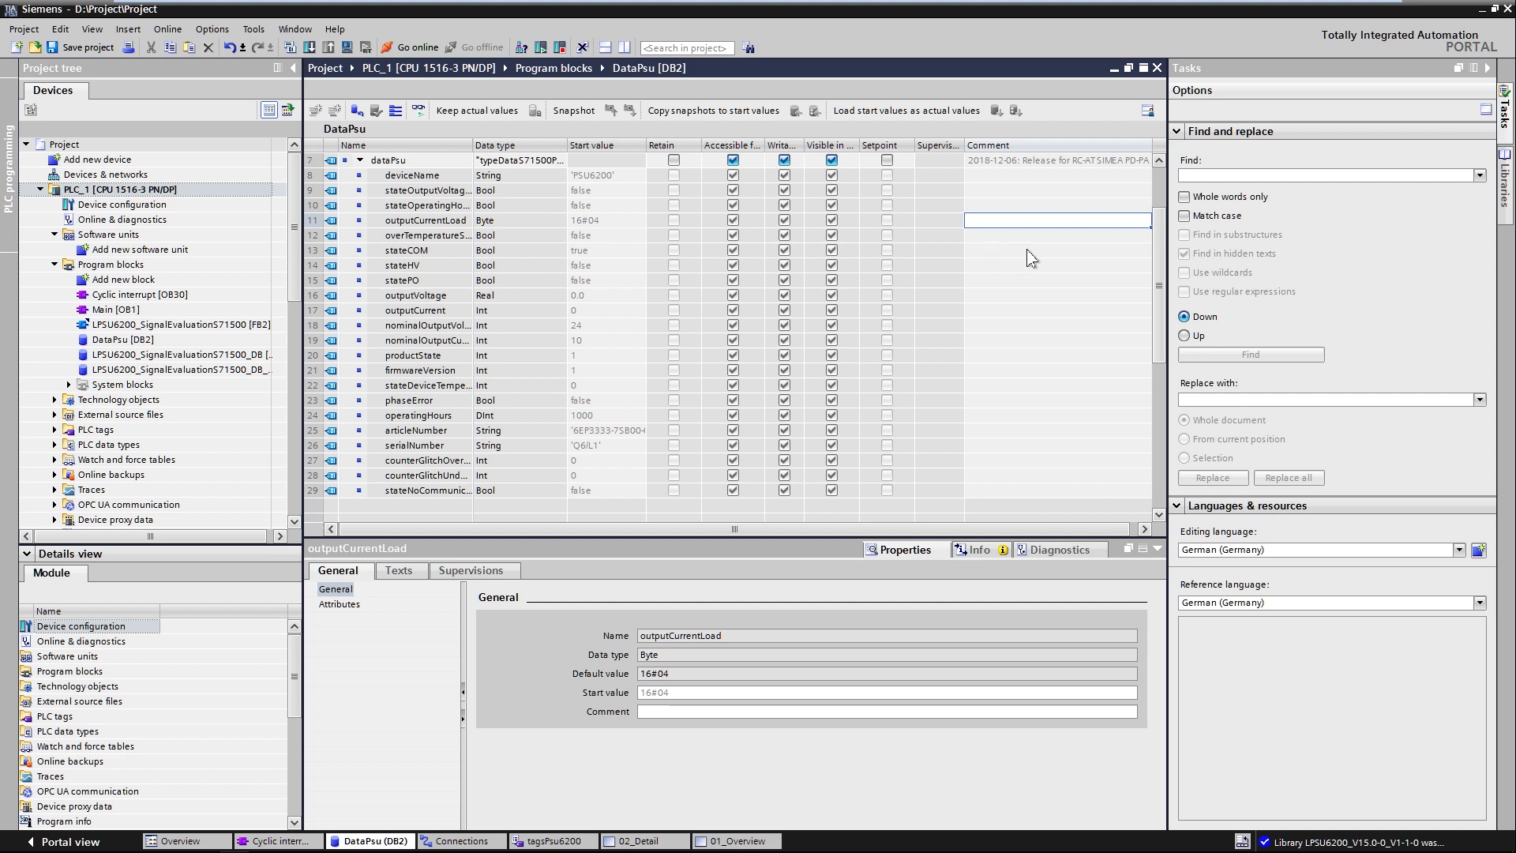
pyautogui.click(39, 190)
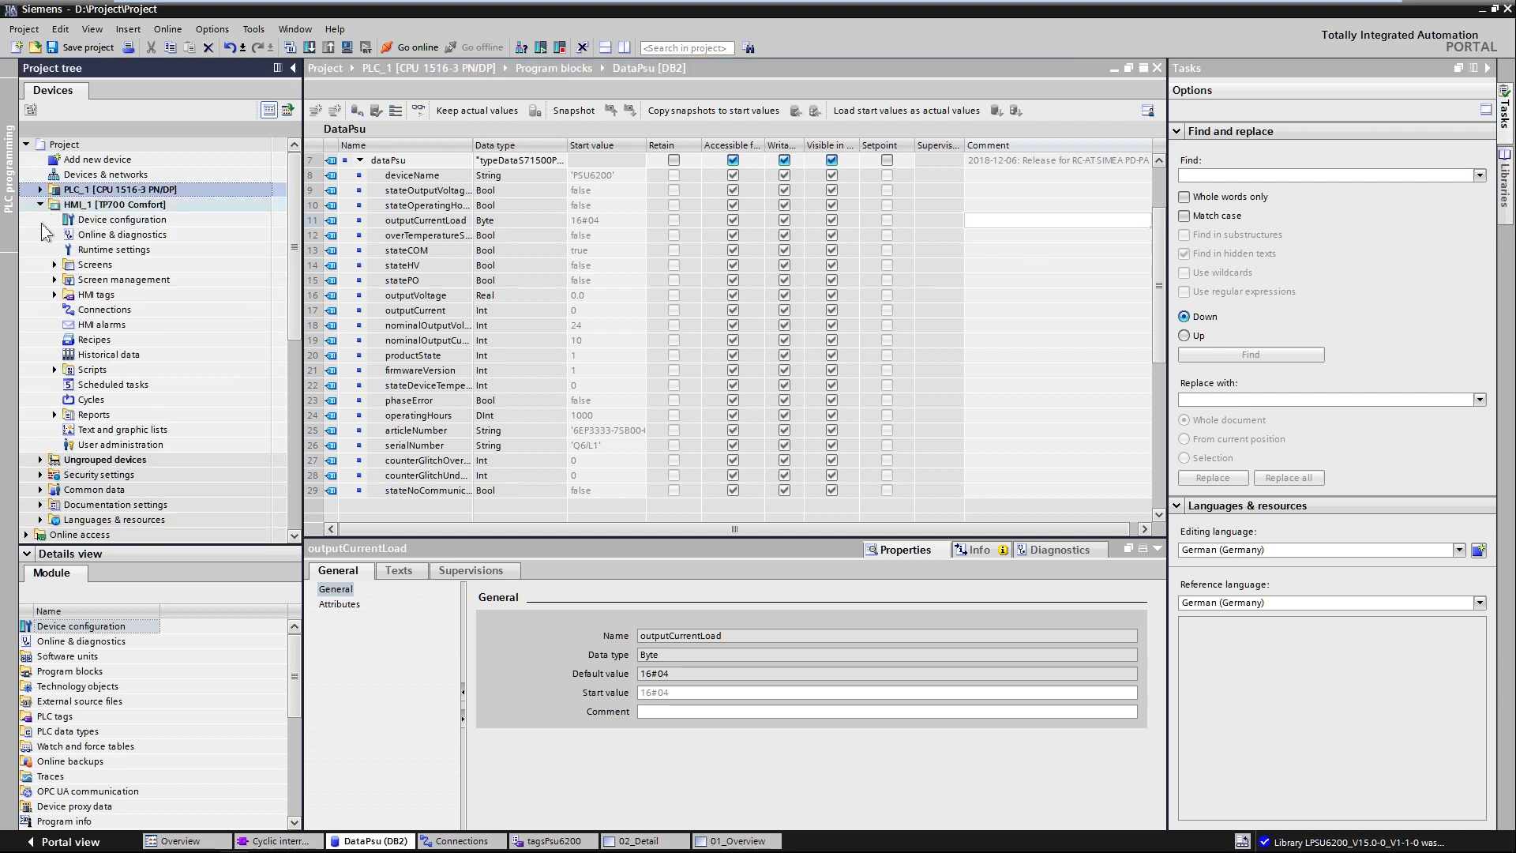
pyautogui.doubleClick(110, 312)
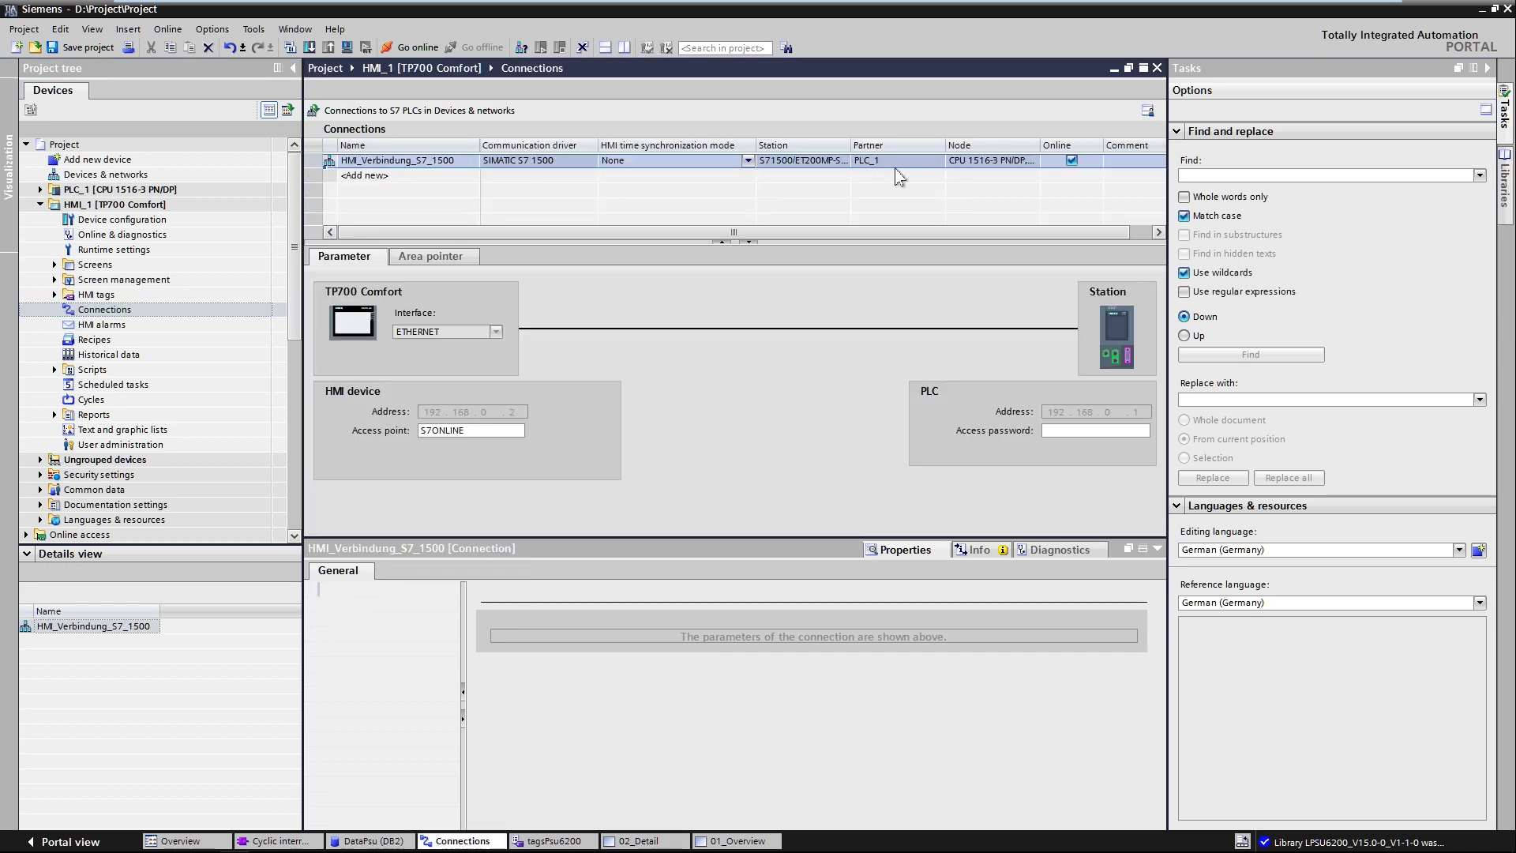
pyautogui.click(54, 295)
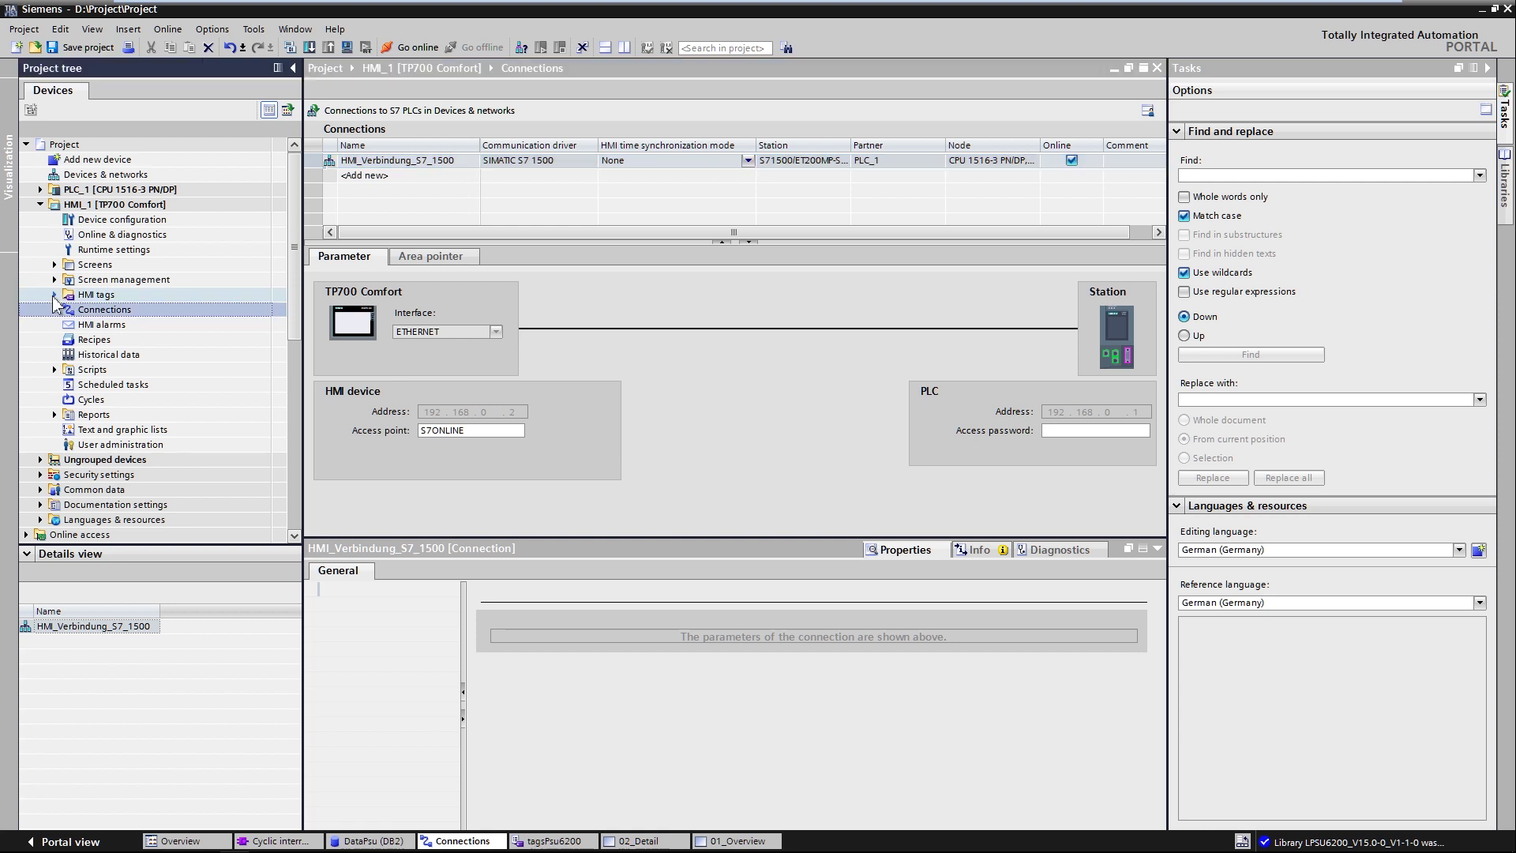
pyautogui.doubleClick(129, 356)
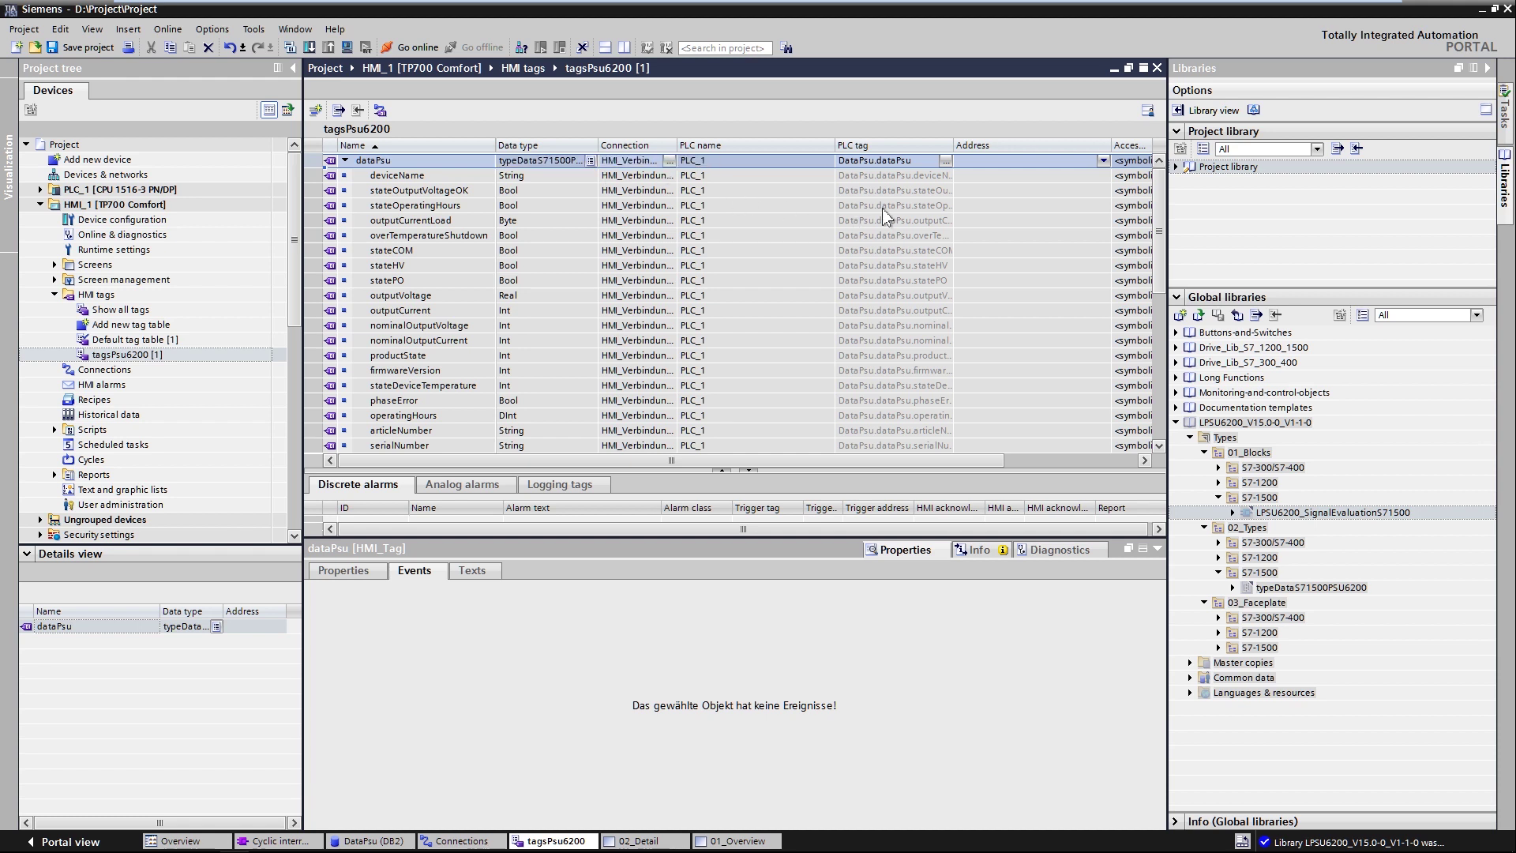
# - Expand the S7-1500 faceplate types, select the Overview and Detail faceplates, and view the 02_Detail screen
pyautogui.click(1222, 650)
pyautogui.click(1220, 648)
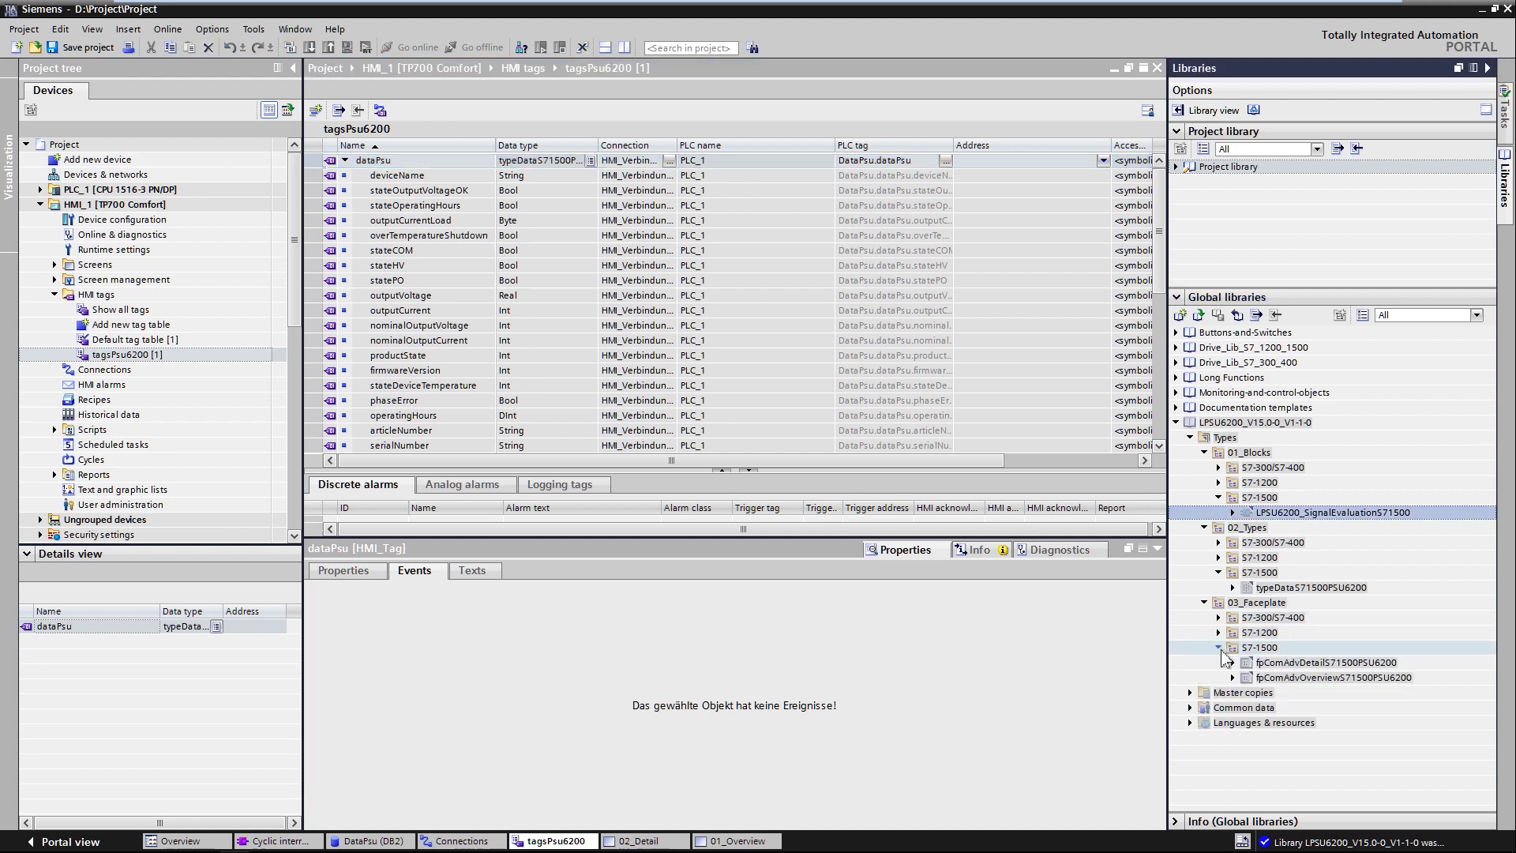
pyautogui.click(1428, 651)
pyautogui.click(1449, 679)
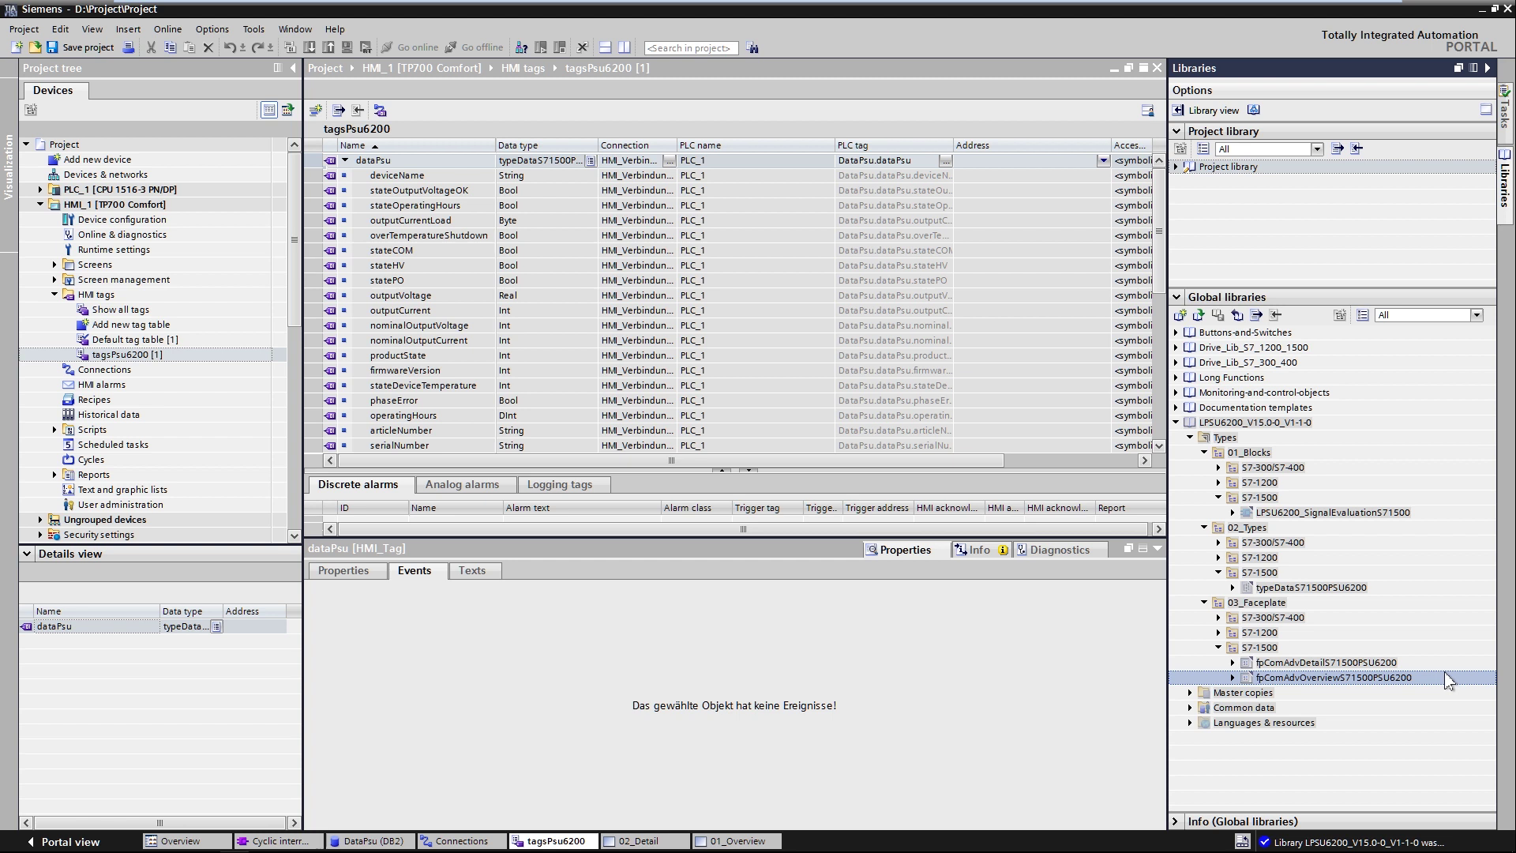
pyautogui.click(1433, 663)
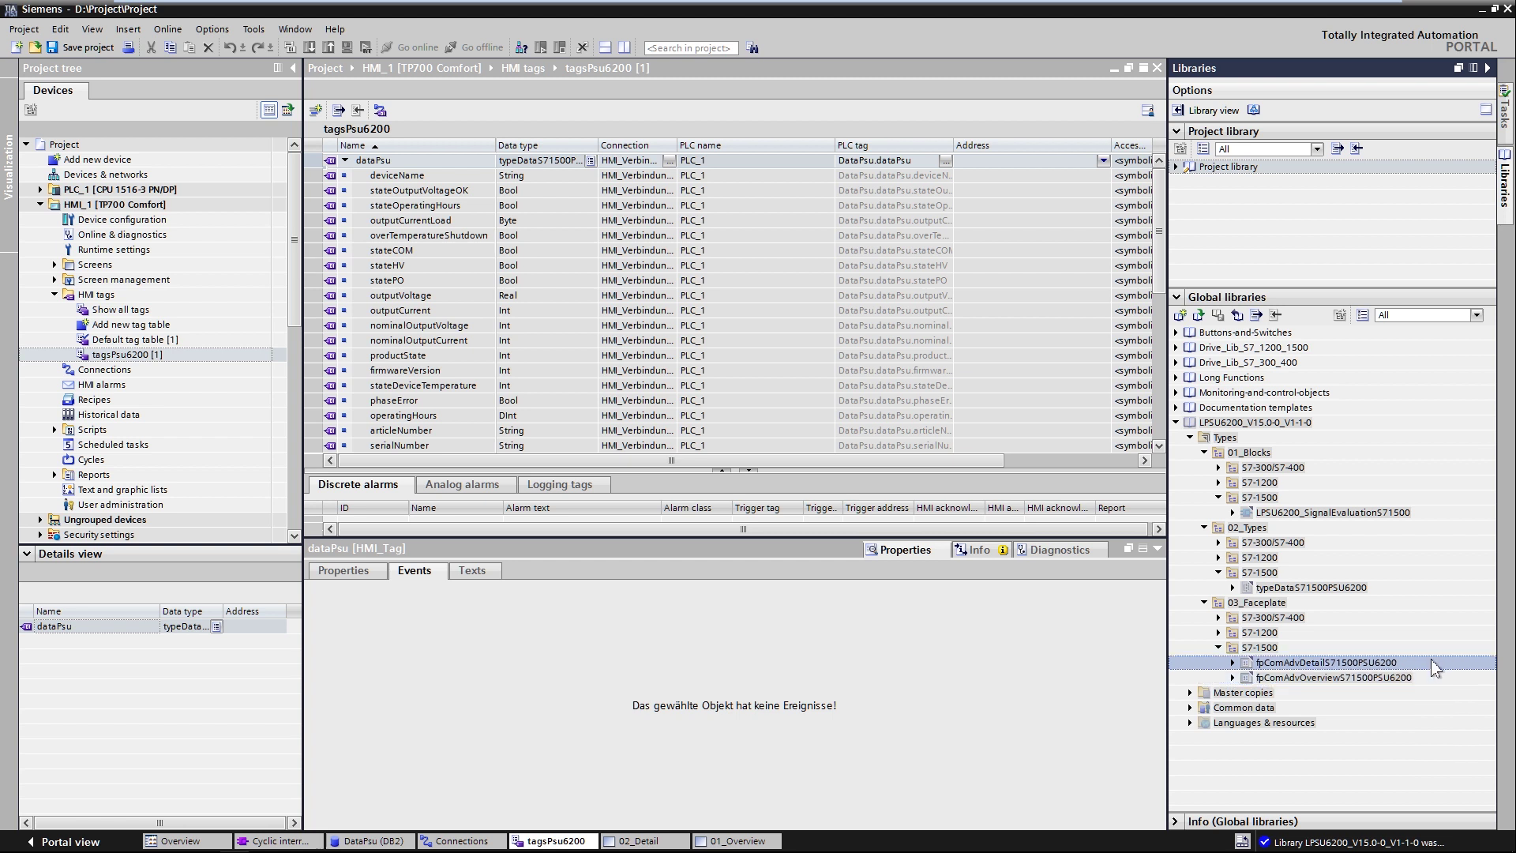
pyautogui.click(649, 845)
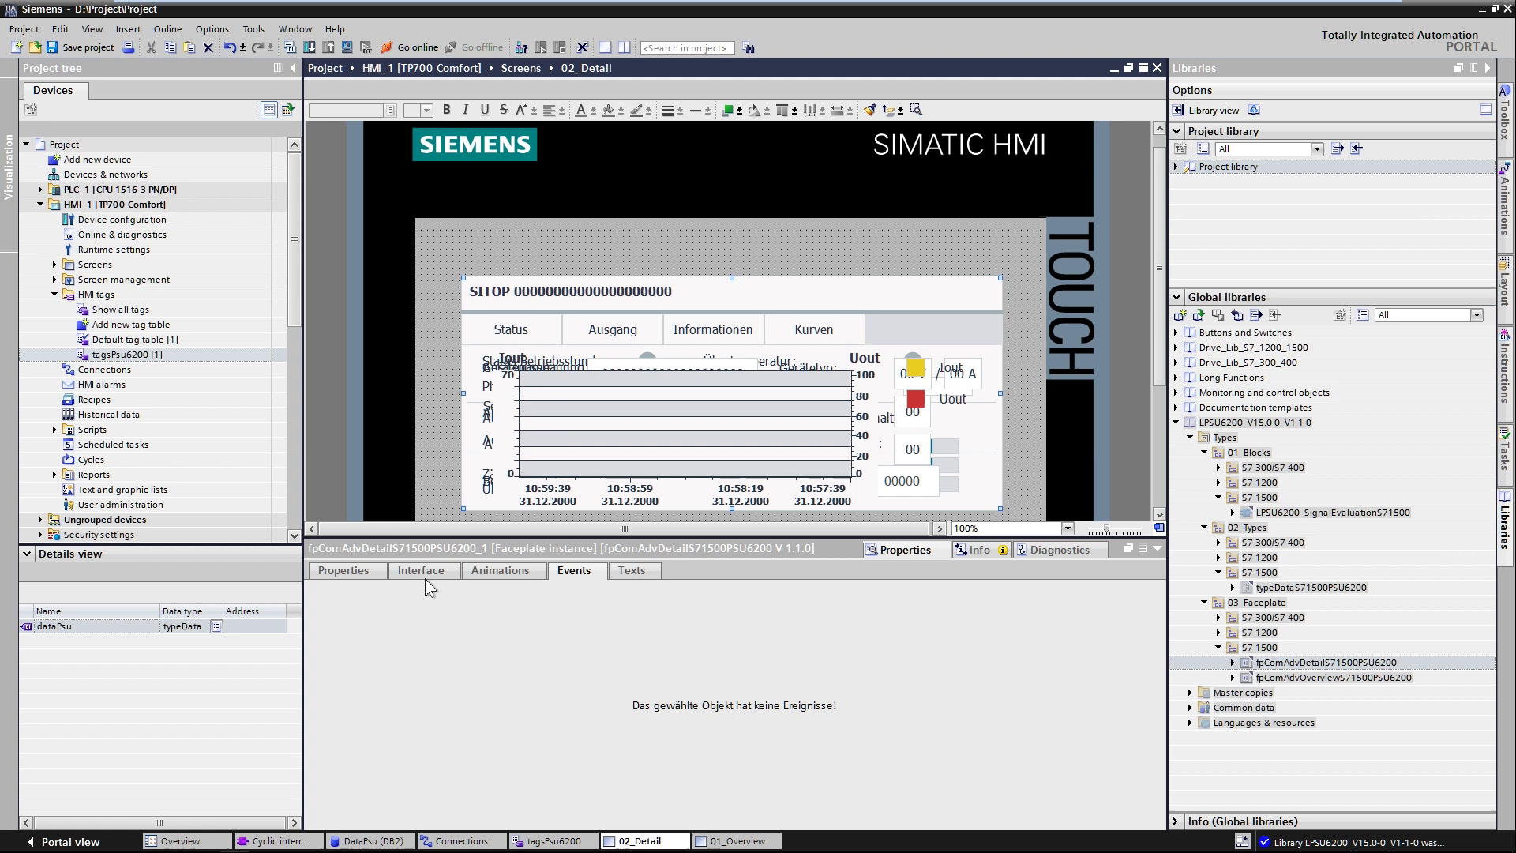
# - Inspect the detail faceplate's interface properties, expanding its Data and StyleElements lists
pyautogui.click(427, 572)
pyautogui.click(331, 629)
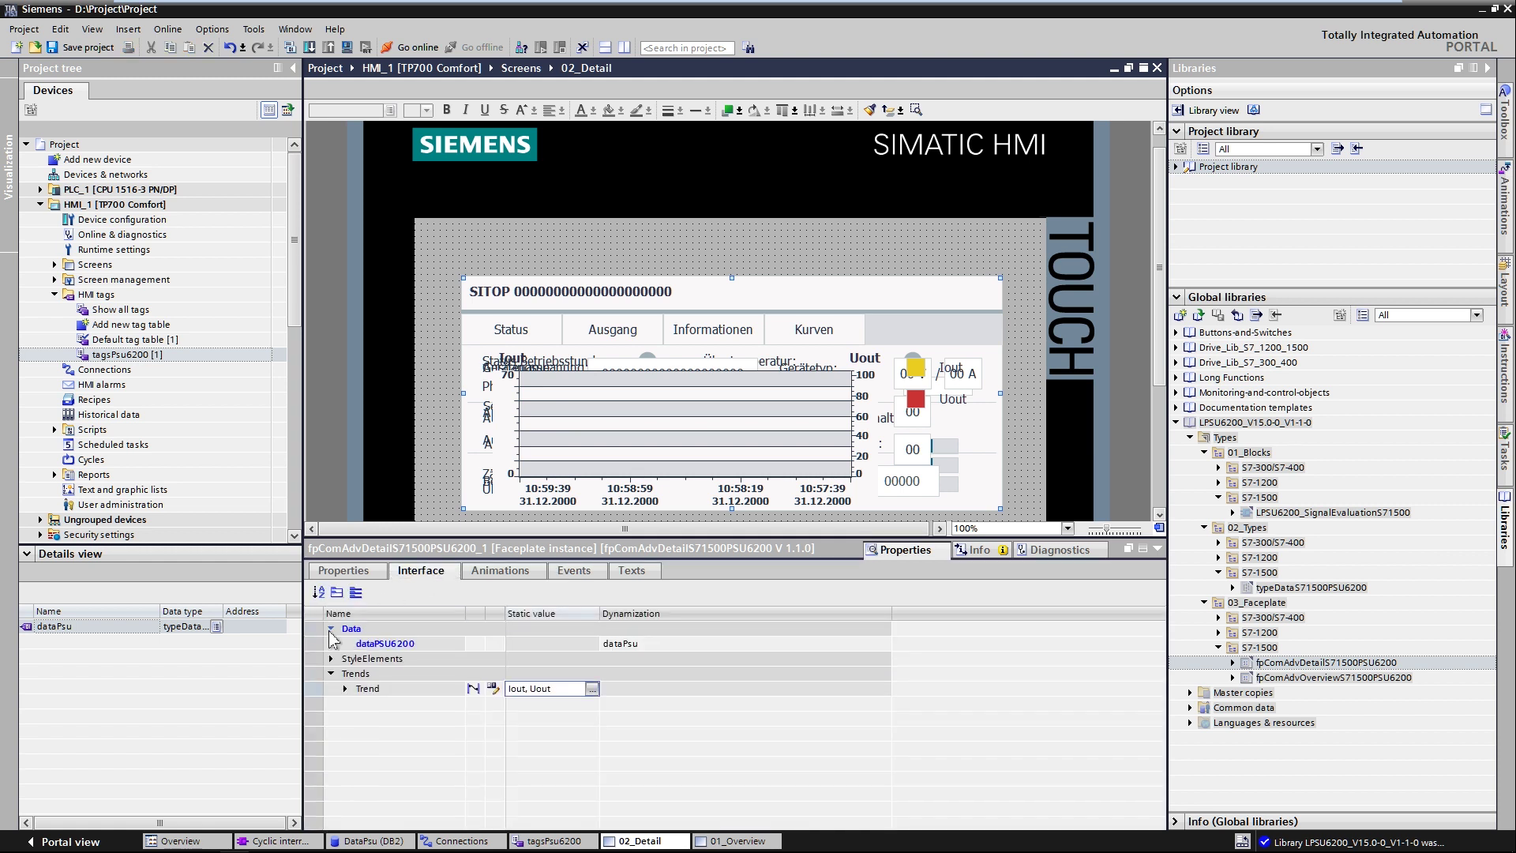
pyautogui.click(331, 659)
pyautogui.scroll(-3, 397, 707)
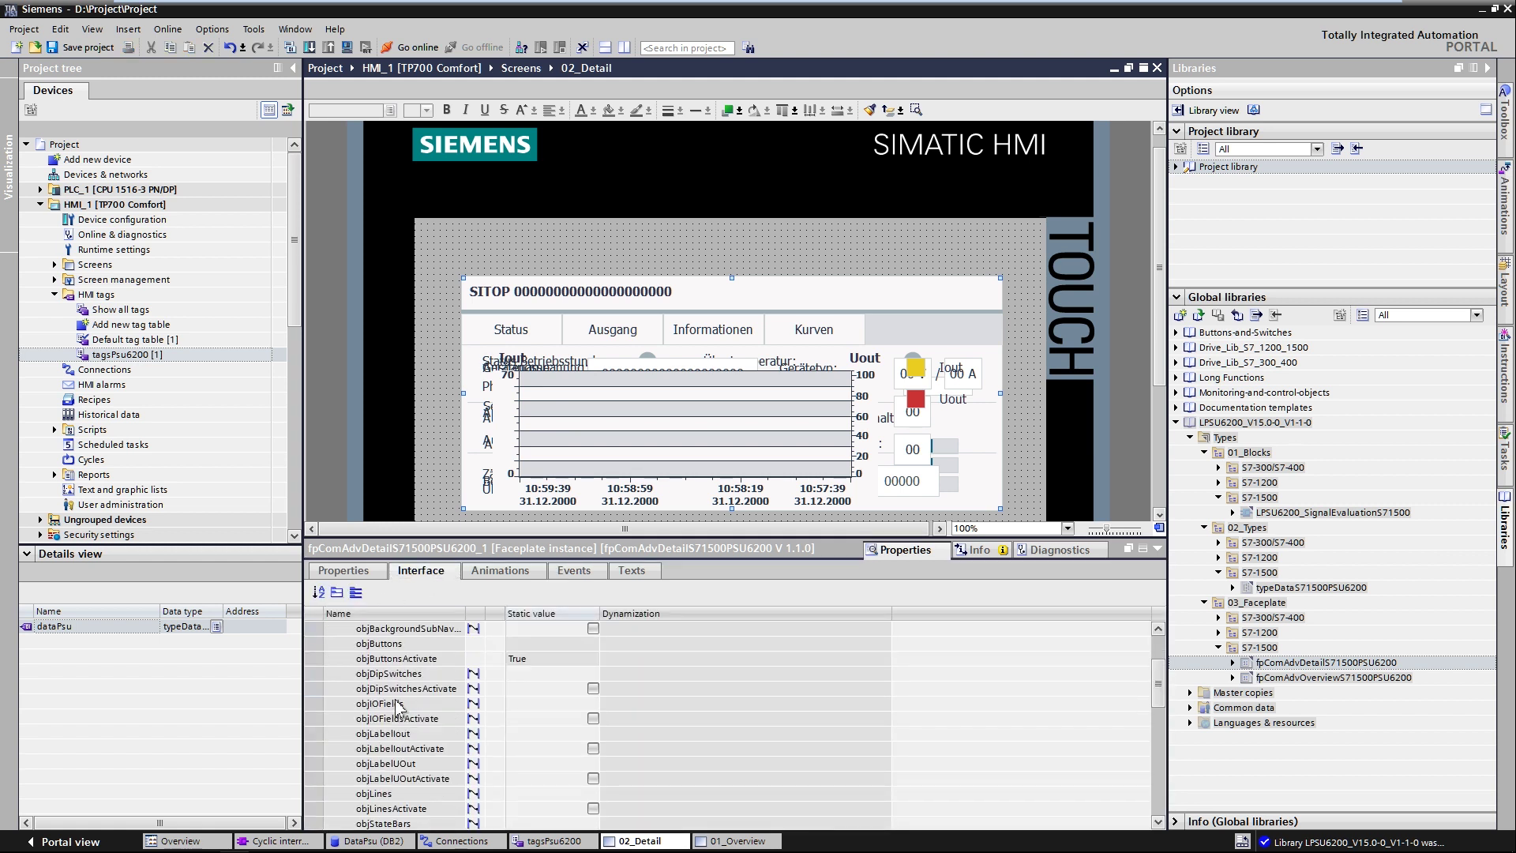
pyautogui.scroll(-5, 397, 707)
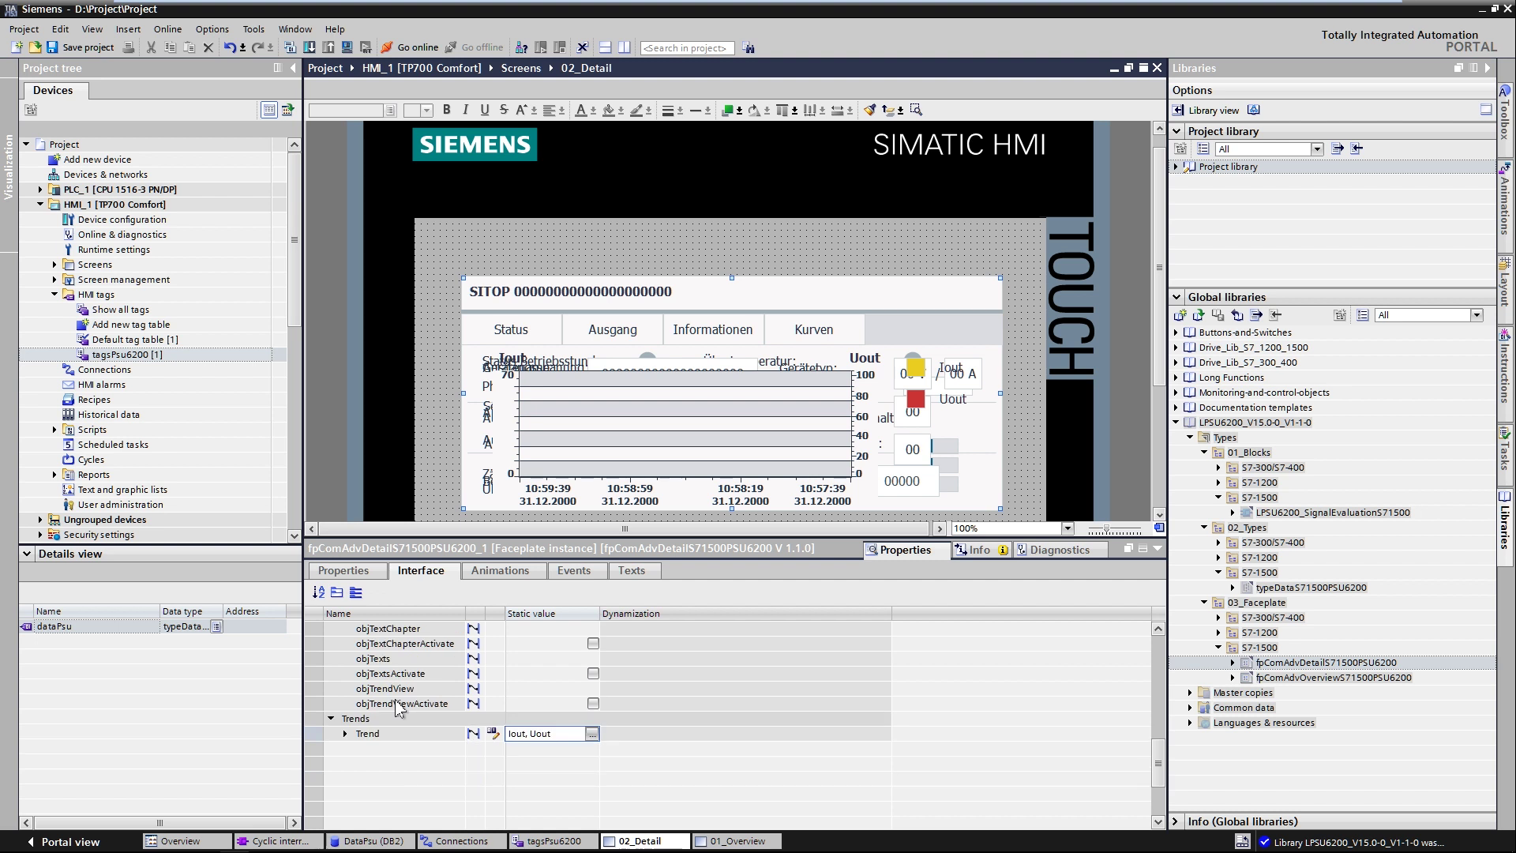
# - Check the trend sources, Iout from outputCurrent and Uout from outputVoltage, then view 01_Overview
pyautogui.click(592, 734)
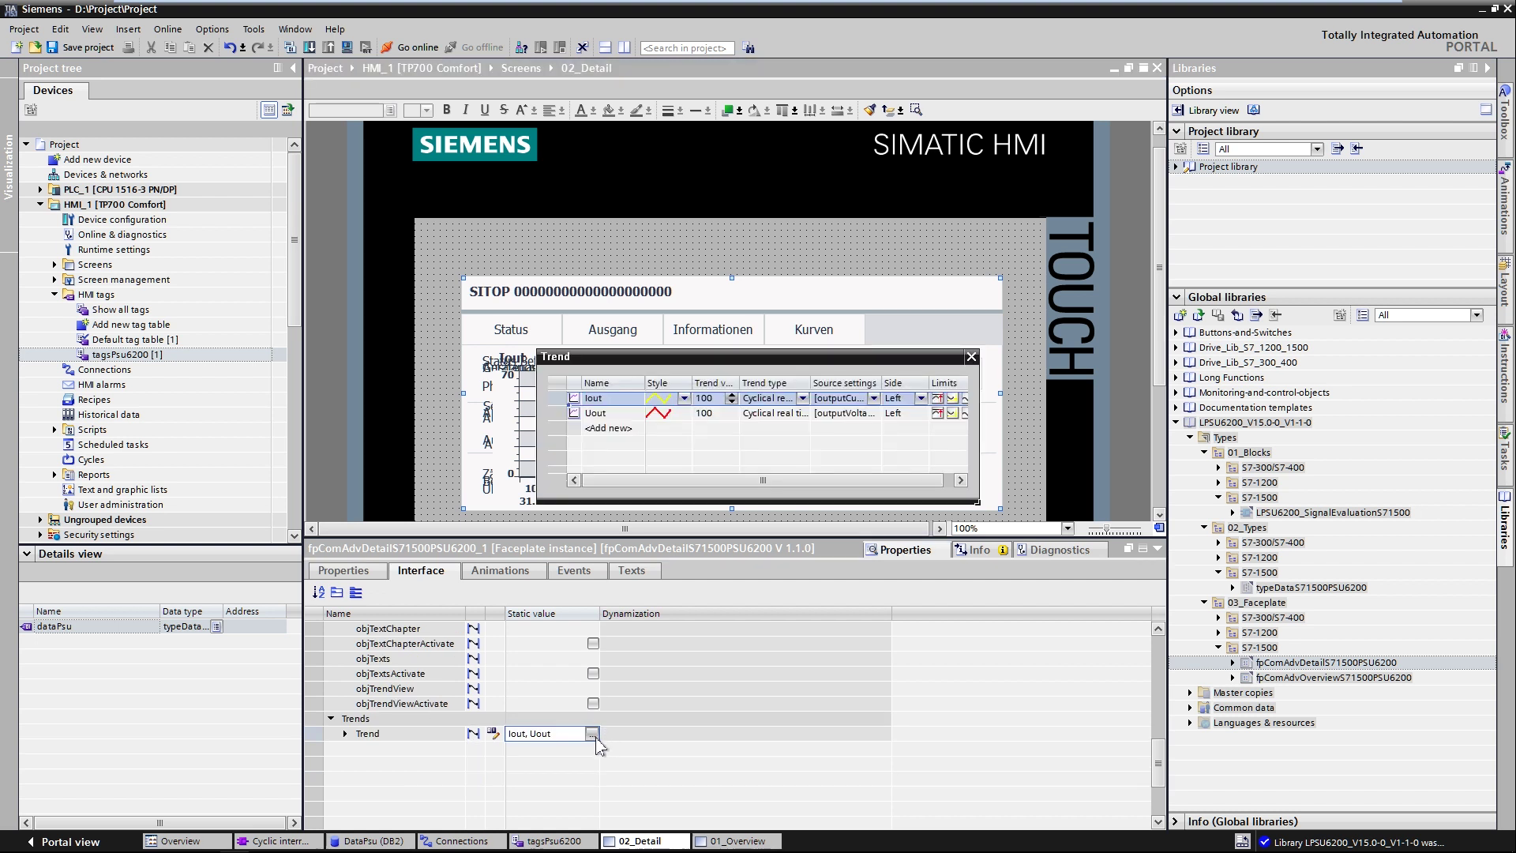
pyautogui.click(873, 398)
pyautogui.click(1067, 489)
pyautogui.click(873, 413)
pyautogui.click(873, 413)
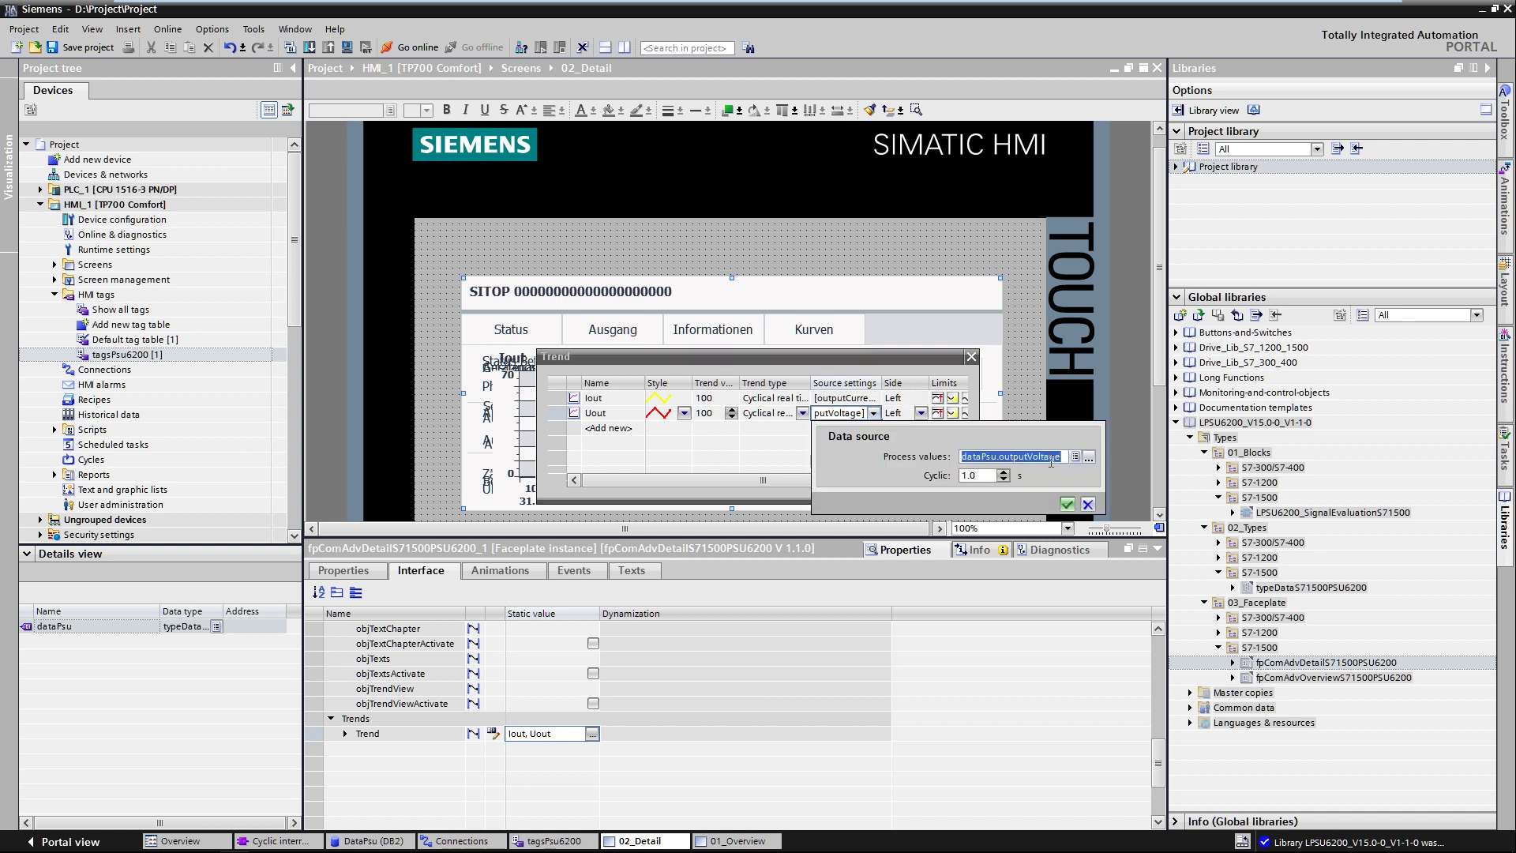
pyautogui.click(1066, 505)
pyautogui.click(971, 357)
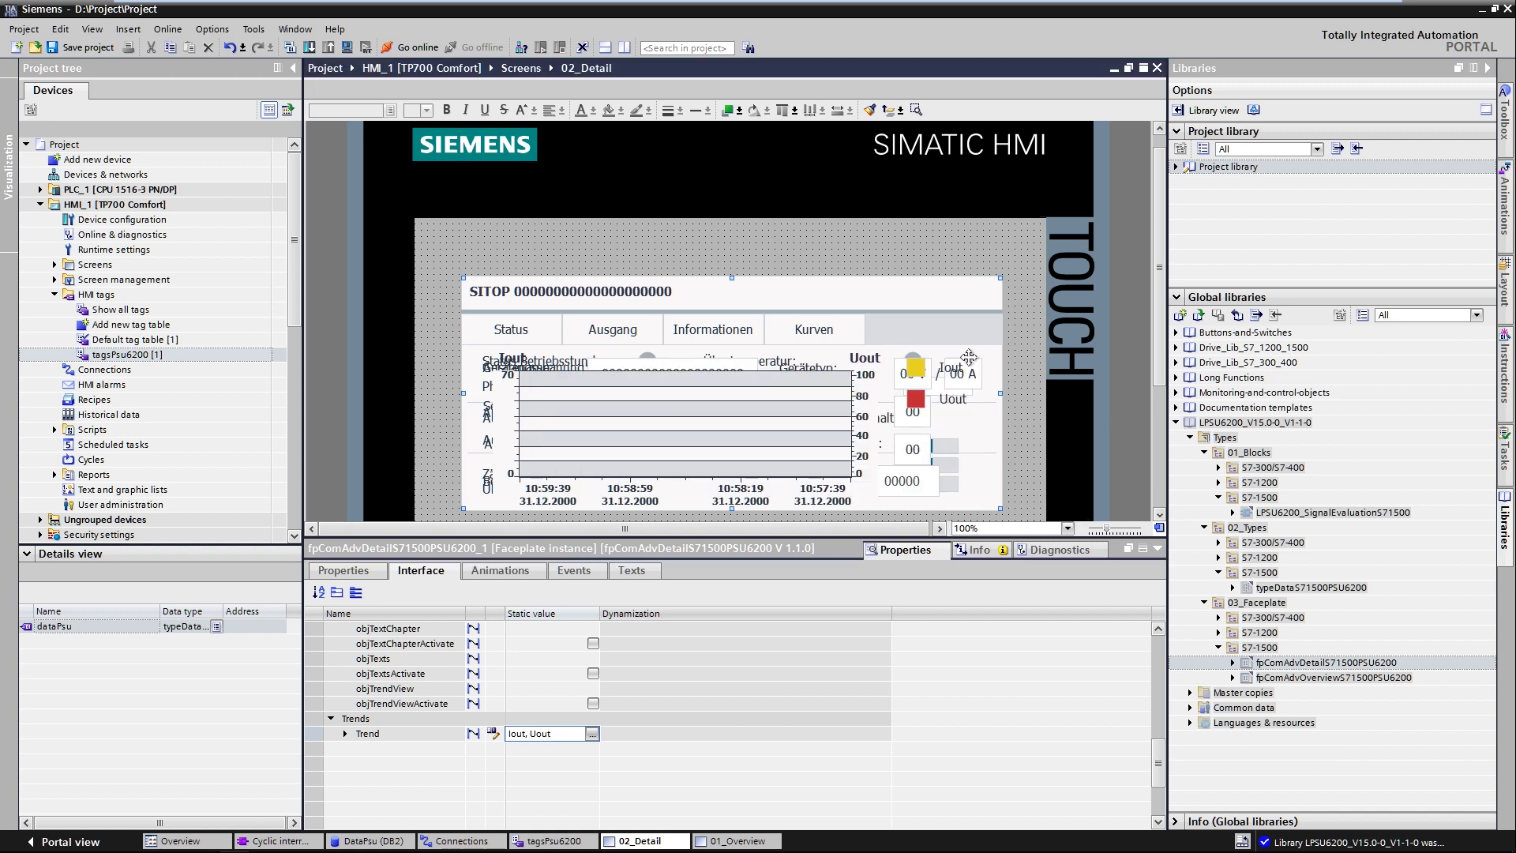
pyautogui.click(754, 841)
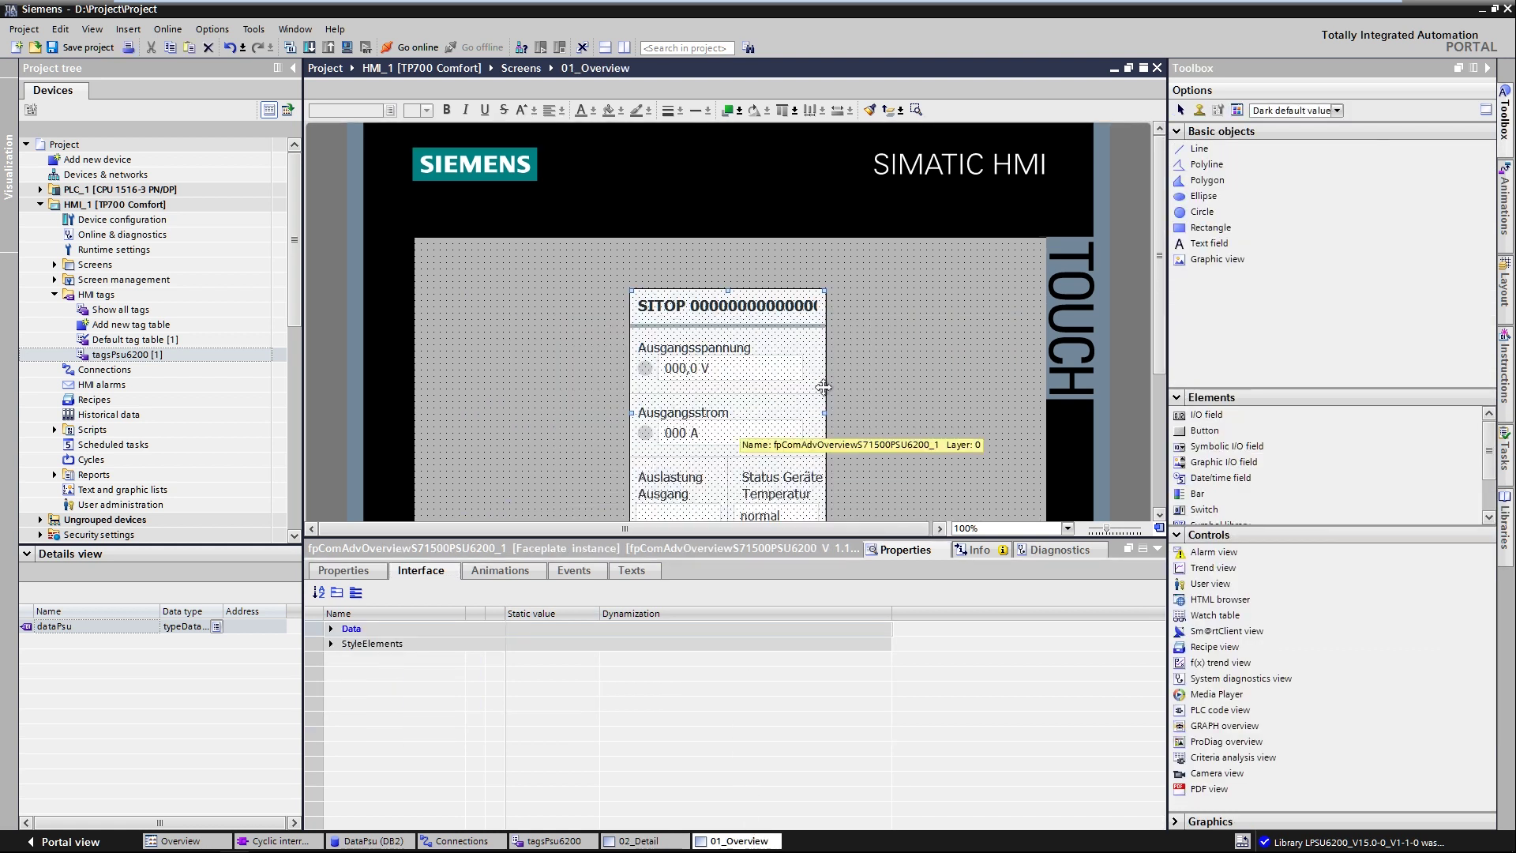
# - Check the overview faceplate's Events, then compile HMI_1 and start its Runtime simulation with Ctrl+Shift+X
pyautogui.click(588, 573)
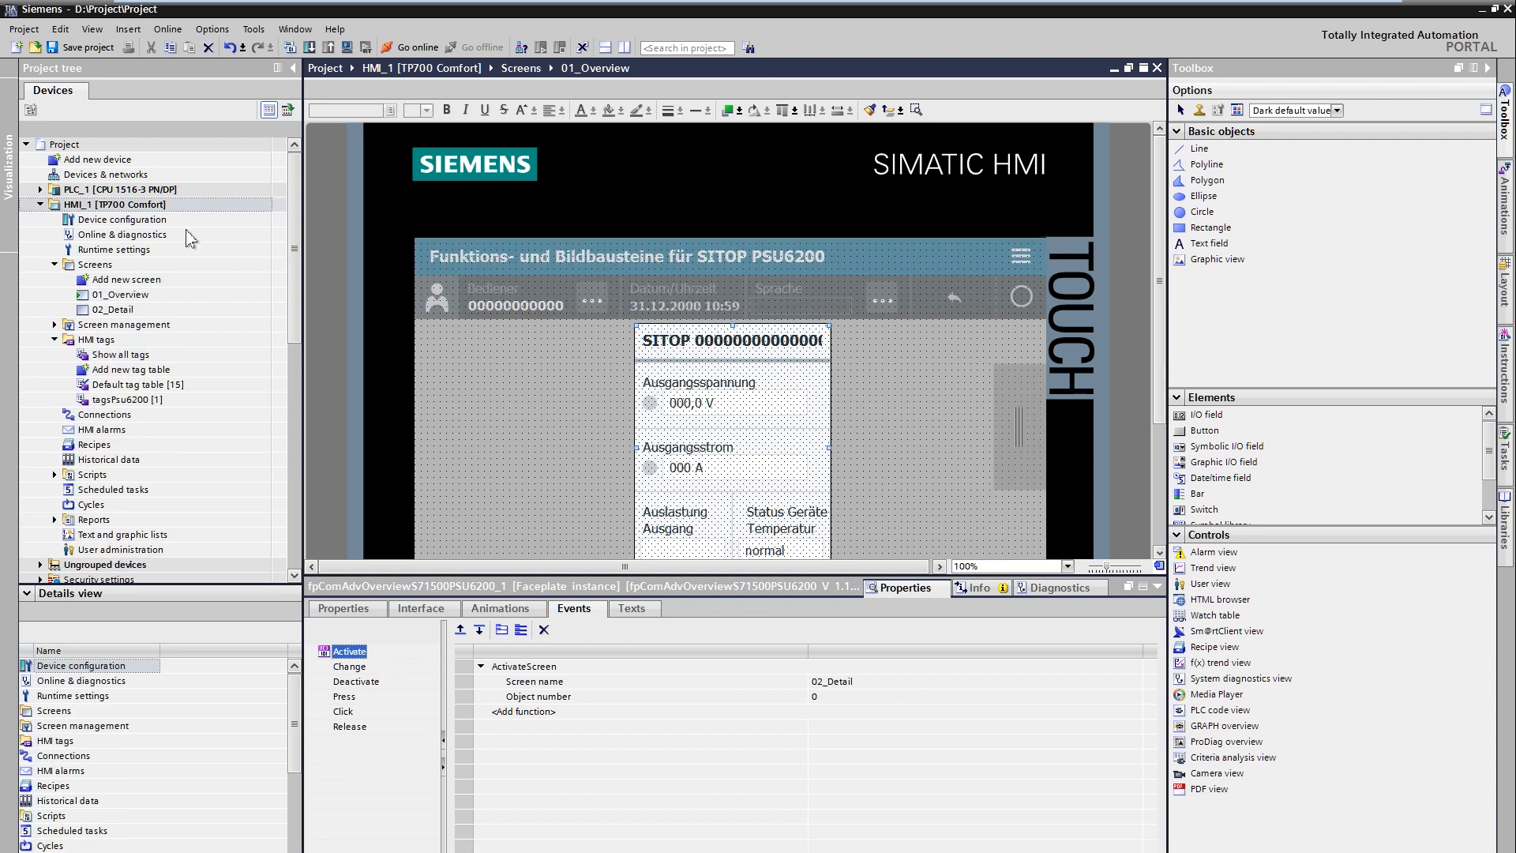
pyautogui.click(197, 204)
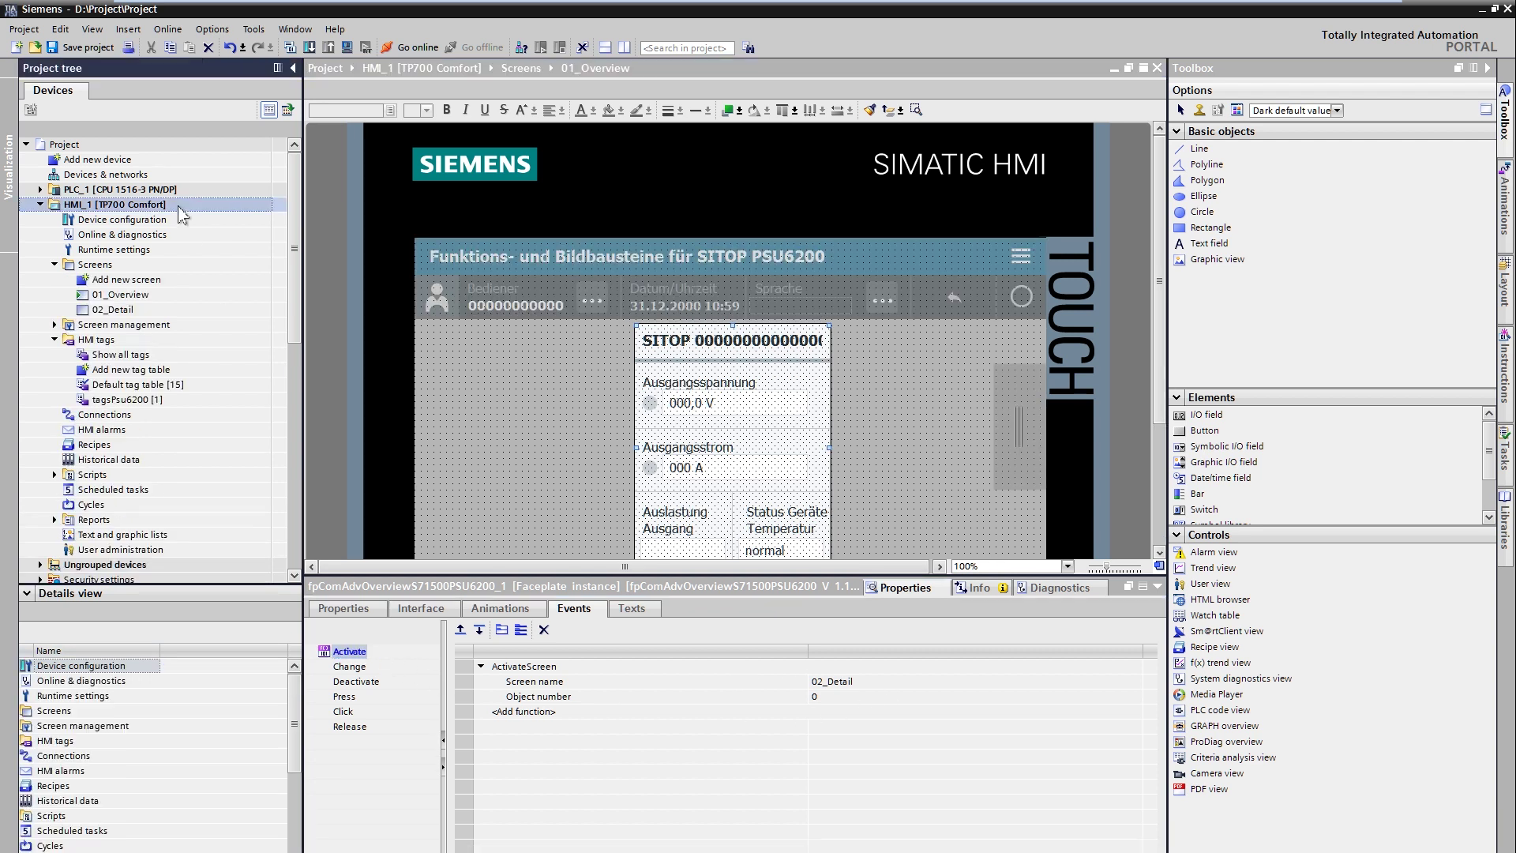
pyautogui.hotkey('ctrl', 'shift', 'x')
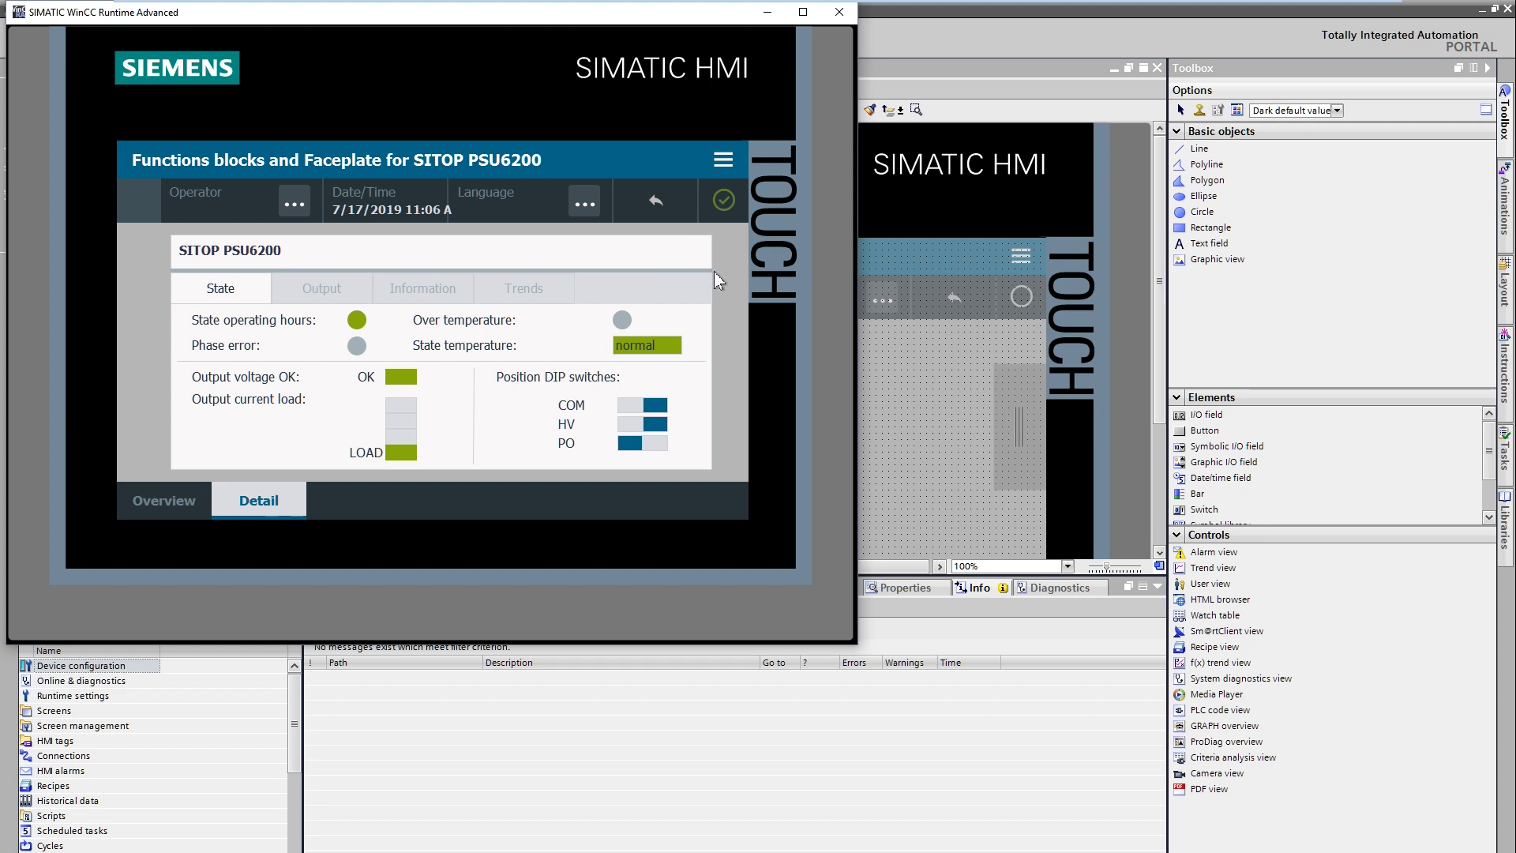
# - Open the PSU6200 Detail faceplate and step through its Output, Information and Trends pages
pyautogui.click(256, 292)
pyautogui.click(290, 290)
pyautogui.click(466, 294)
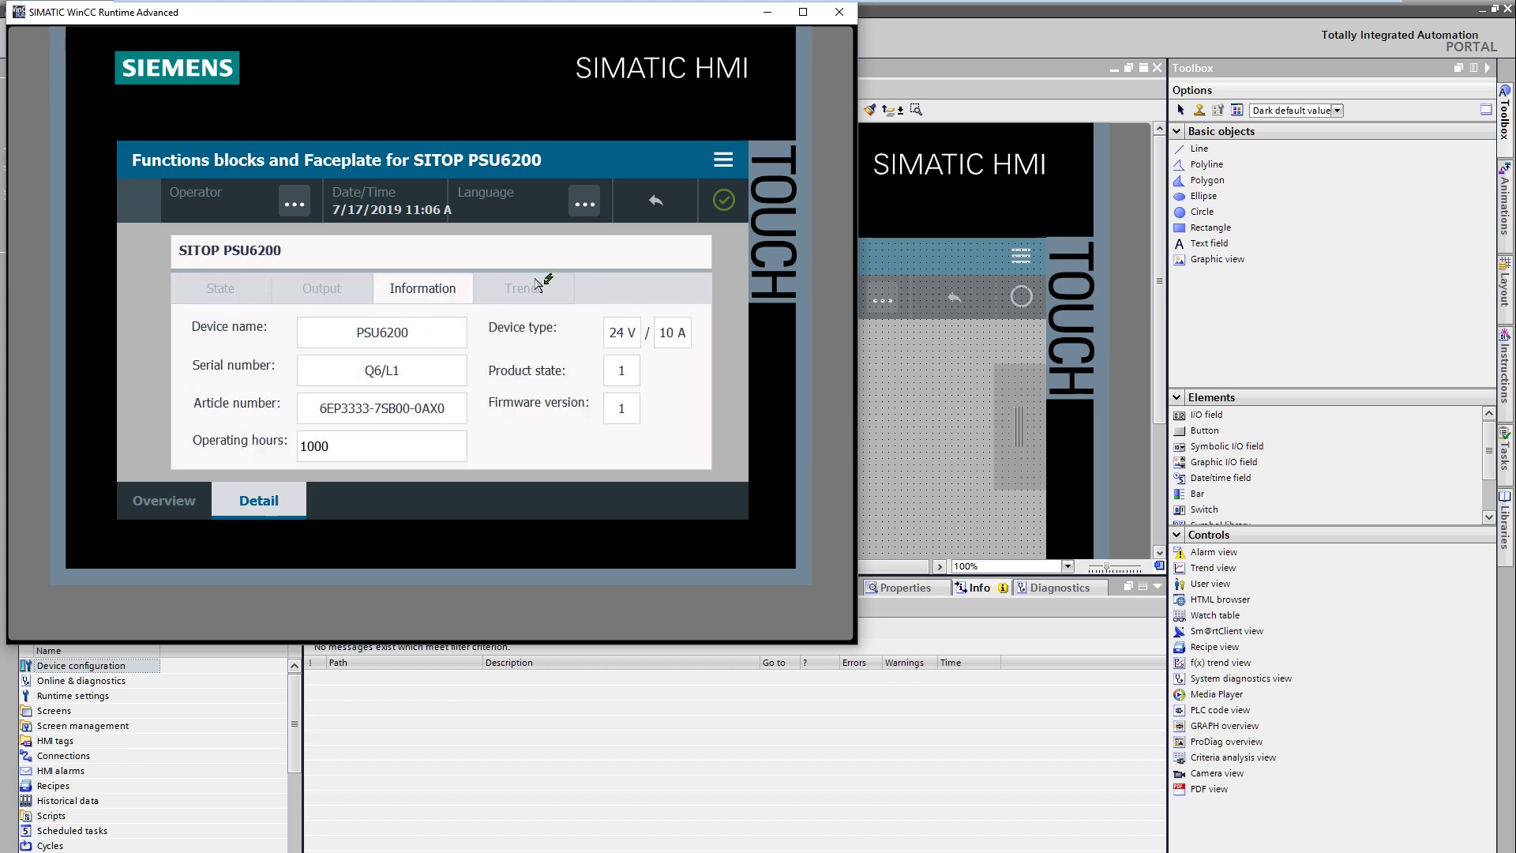
pyautogui.click(567, 292)
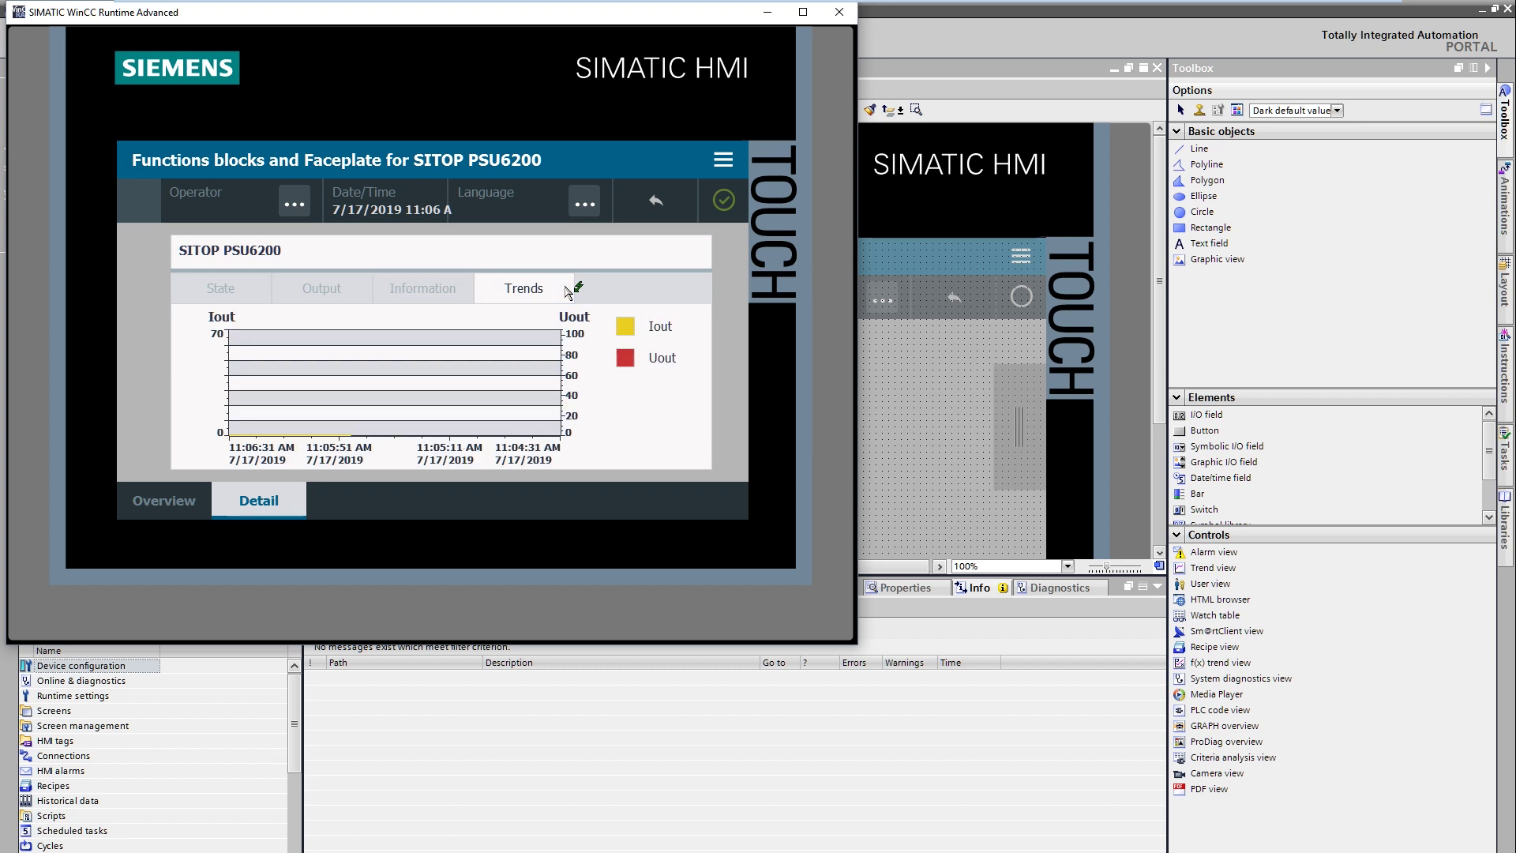